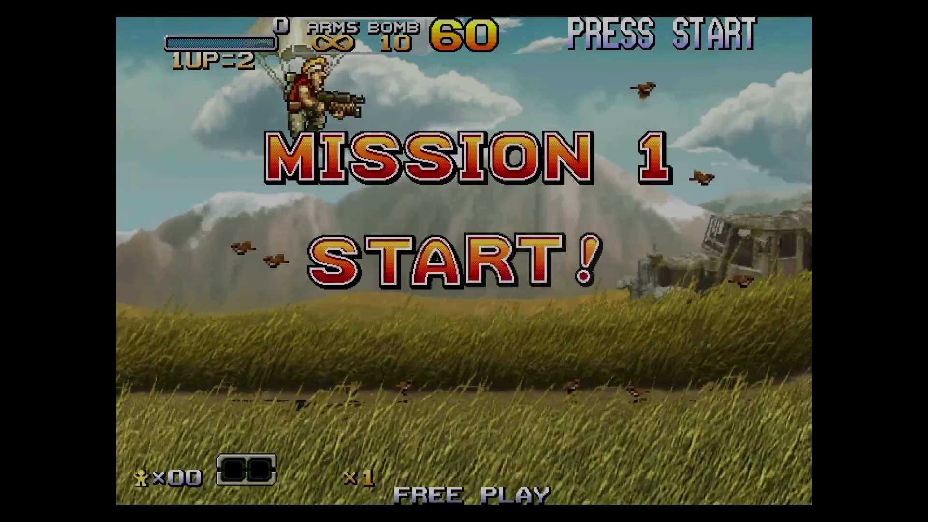
{"action": "key", "text": "Right"}
{"action": "key", "text": "alt"}
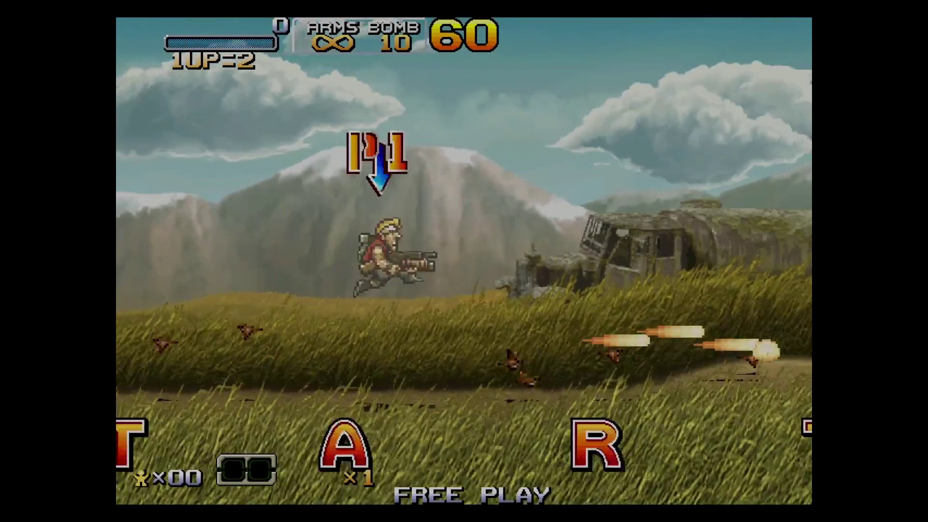
{"action": "key", "text": "ctrl"}
{"action": "key", "text": "ctrl"}
{"action": "key", "text": "ctrl"}
{"action": "key", "text": "Right"}
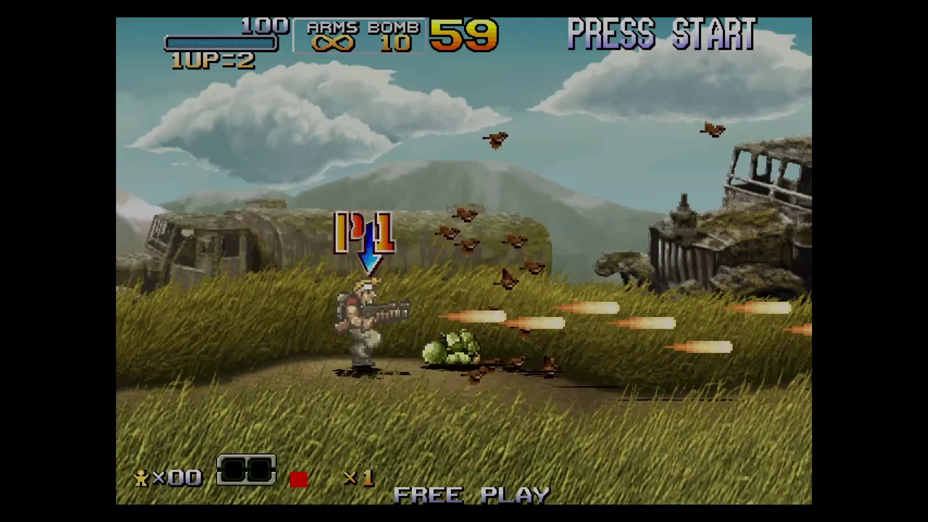
{"action": "key", "text": "ctrl"}
{"action": "key", "text": "ctrl"}
{"action": "key", "text": "ctrl"}
{"action": "key", "text": "Right"}
{"action": "key", "text": "ctrl"}
{"action": "key", "text": "ctrl"}
{"action": "key", "text": "ctrl"}
{"action": "key", "text": "ctrl"}
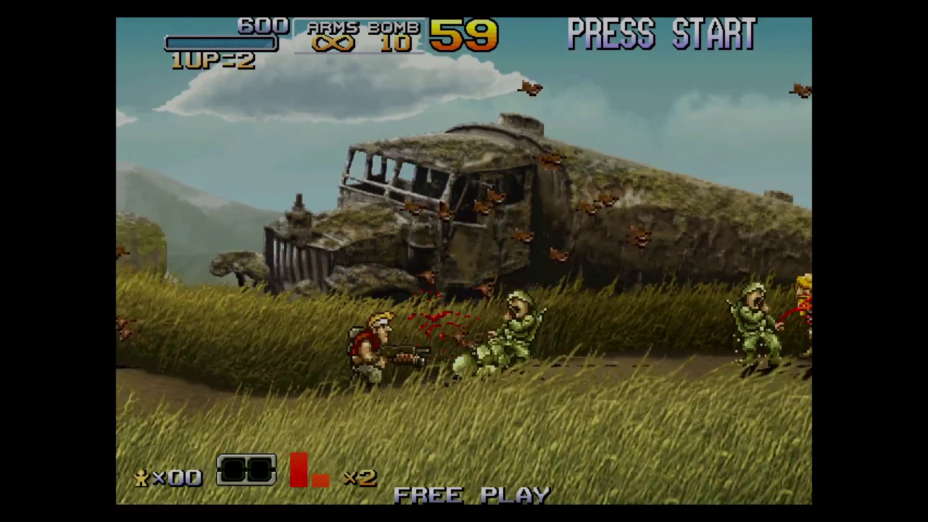
{"action": "key", "text": "Right"}
{"action": "key", "text": "ctrl"}
{"action": "key", "text": "ctrl"}
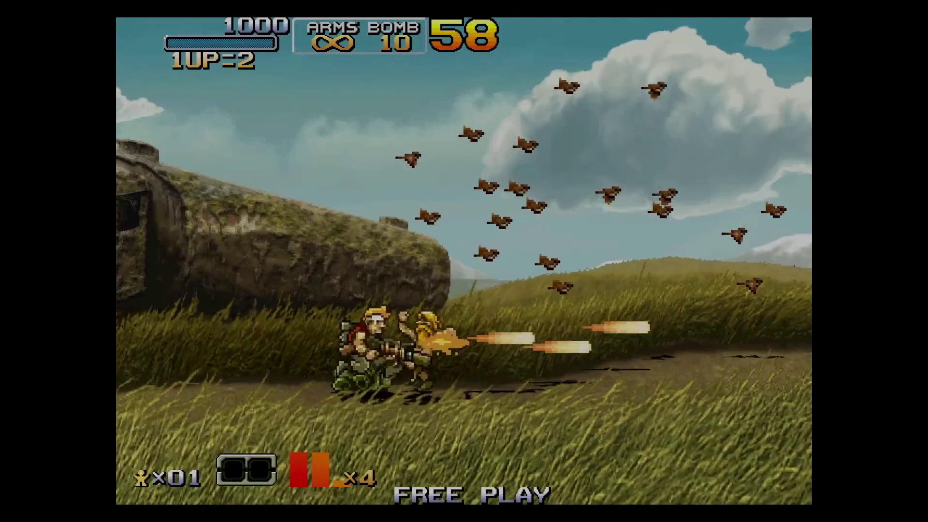
{"action": "key", "text": "alt"}
{"action": "key", "text": "ctrl"}
{"action": "key", "text": "ctrl"}
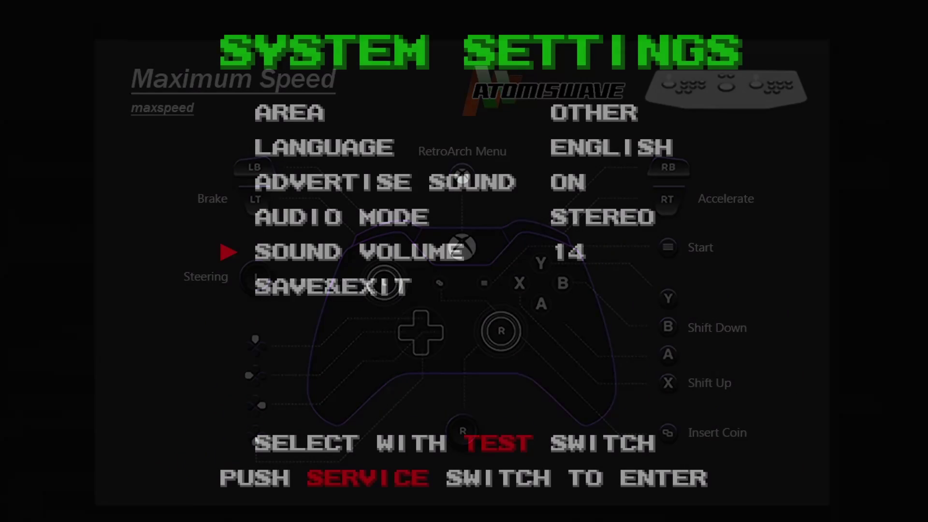
Step: Adjust the sound volume in the system settings and calibrate steering, accelerator and brake on the controller setting screen
{"action": "key", "text": "9"}
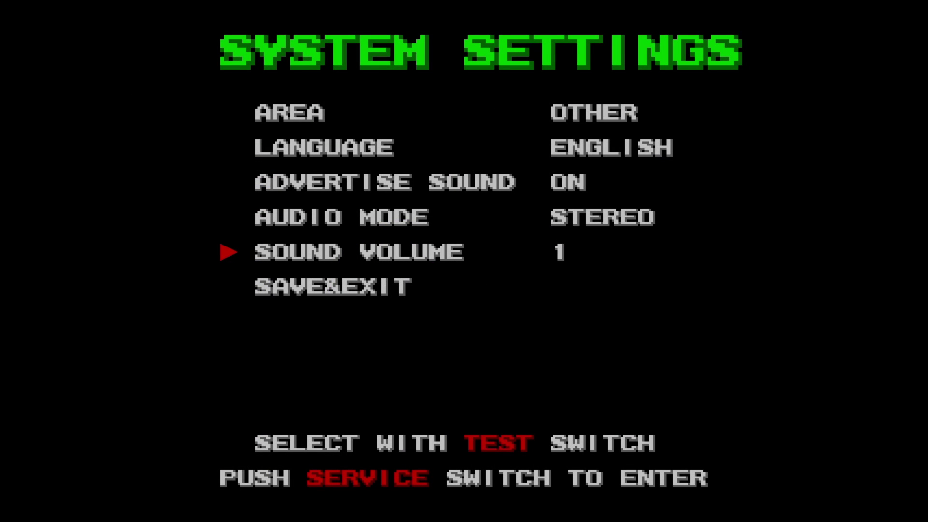
{"action": "key", "text": "9"}
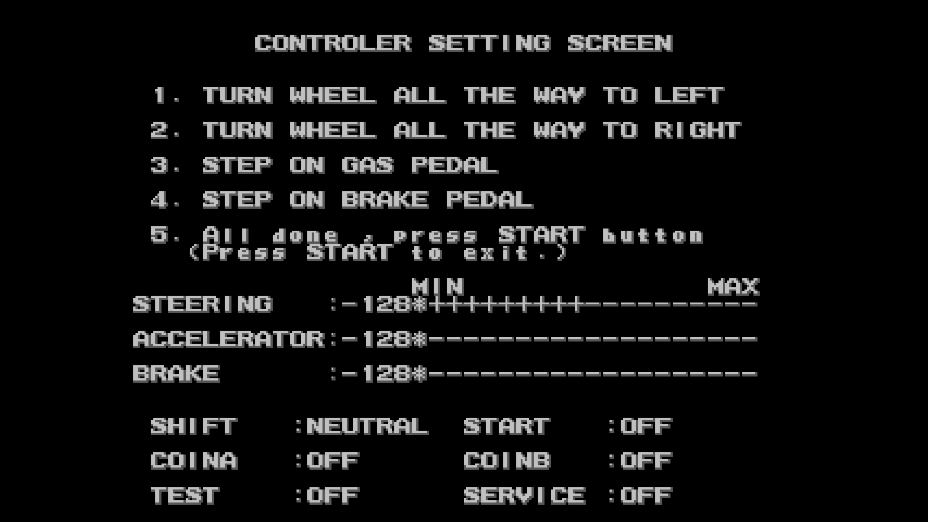
{"action": "key", "text": "Up"}
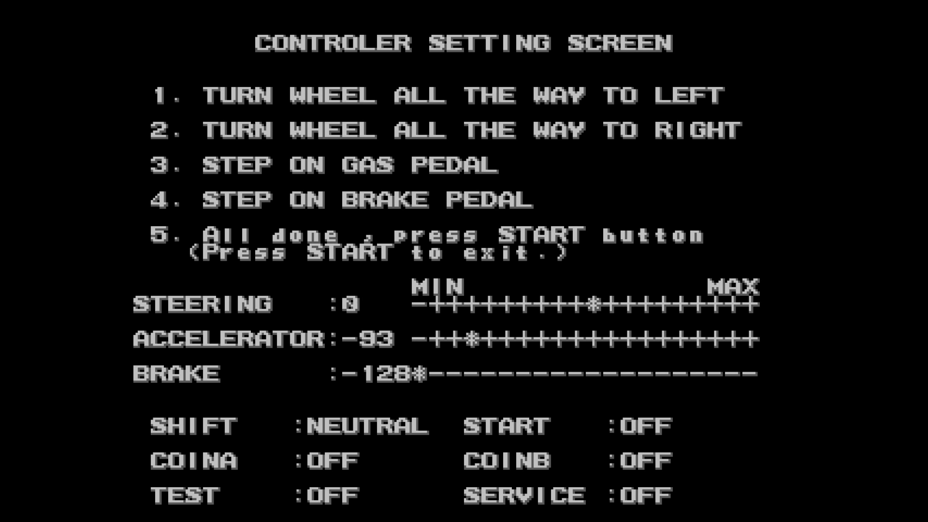
{"action": "key", "text": "Down"}
{"action": "key", "text": "Left"}
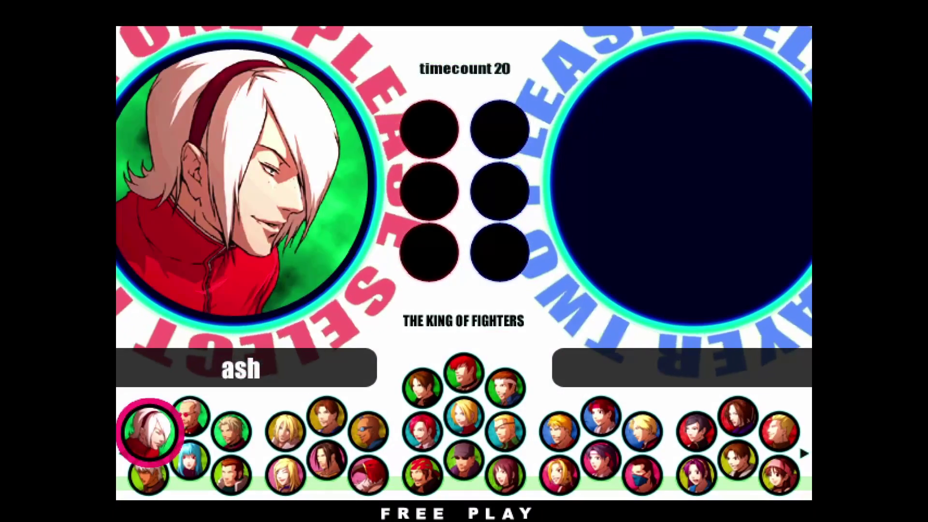
Step: Browse the fighters on the King of Fighters character select screen and the cars up to Type XI on the car select screen
{"action": "key", "text": "Left"}
{"action": "key", "text": "Left"}
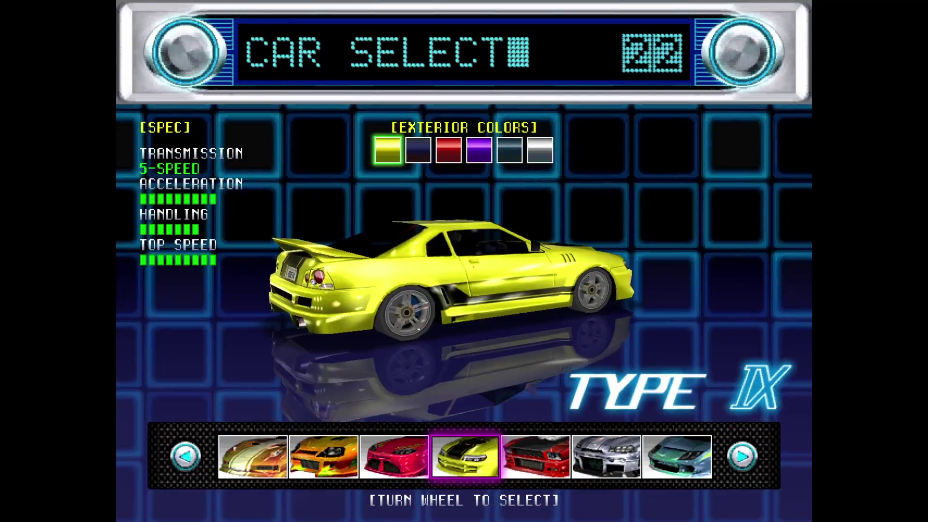
{"action": "key", "text": "Right"}
{"action": "key", "text": "Right"}
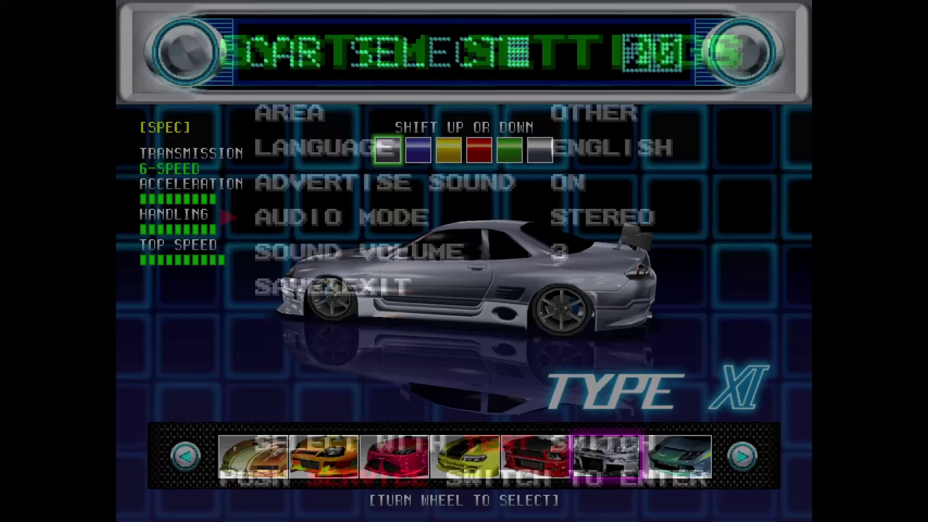
Step: Leave the system settings and open the game settings page from the configuration menu
{"action": "key", "text": "Down"}
{"action": "key", "text": "Return"}
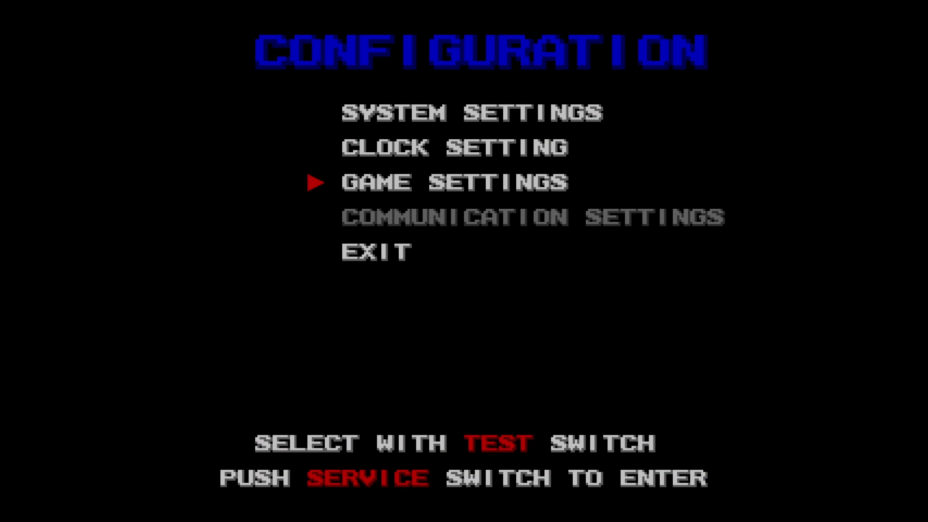
{"action": "key", "text": "Return"}
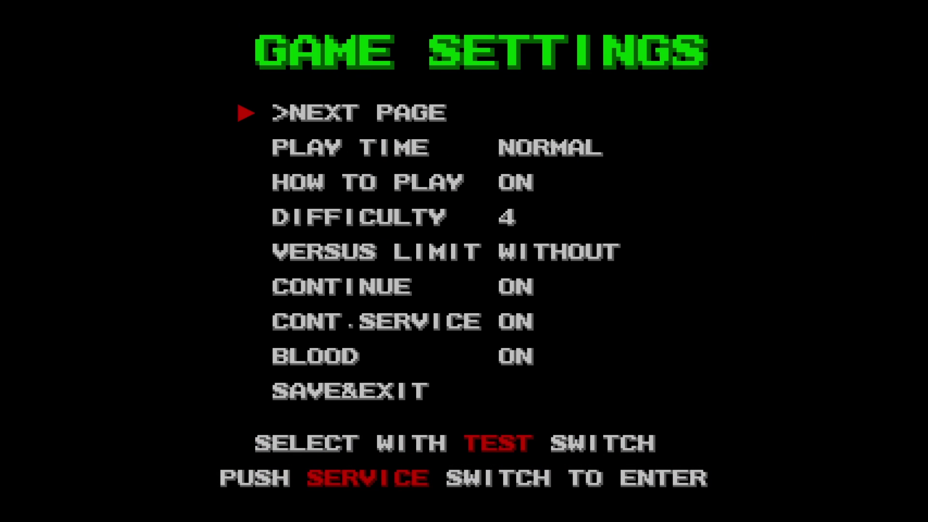
{"action": "key", "text": "Down"}
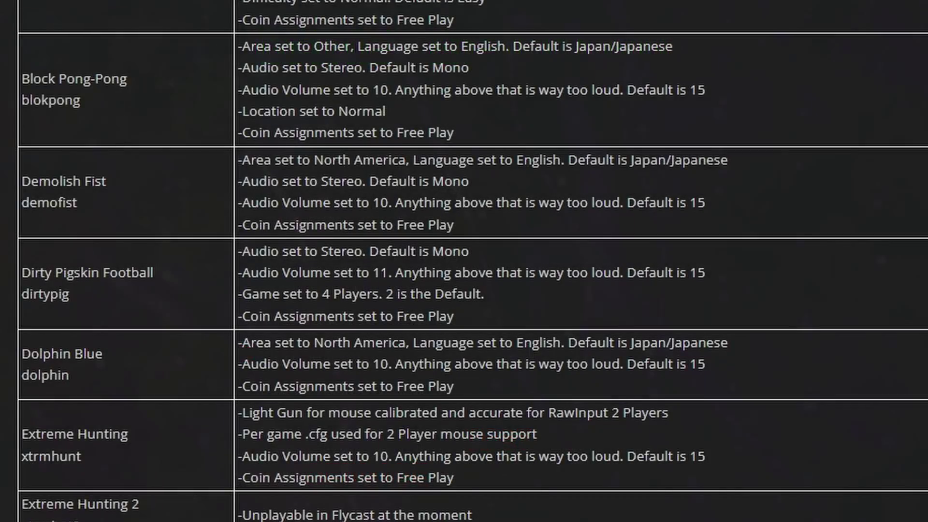
Step: Review the documented per-game configuration notes from Block Pong-Pong through The King of Fighters XI
{"action": "scroll", "coordinate": [472, 261], "scroll_direction": "down", "scroll_amount": 2}
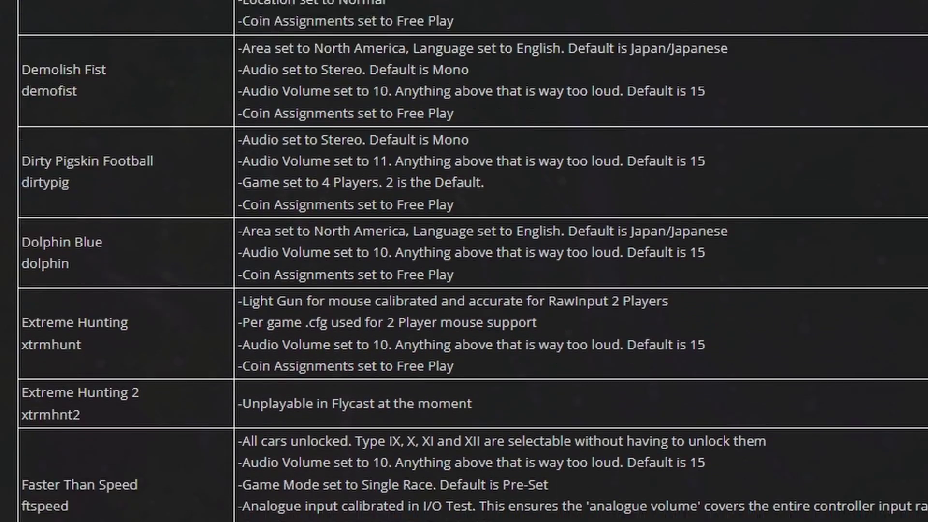
{"action": "scroll", "coordinate": [473, 261], "scroll_direction": "down", "scroll_amount": 3}
{"action": "scroll", "coordinate": [473, 261], "scroll_direction": "down", "scroll_amount": 10}
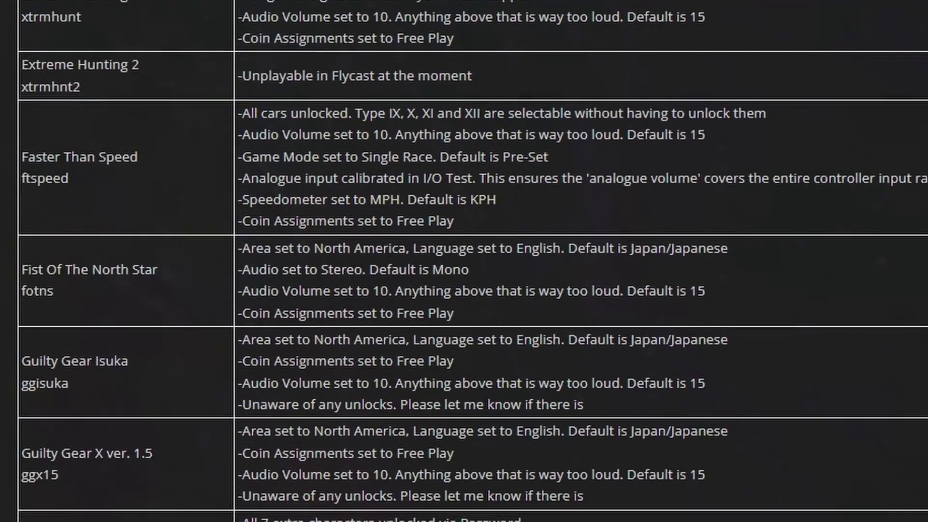
{"action": "scroll", "coordinate": [473, 261], "scroll_direction": "down", "scroll_amount": 11}
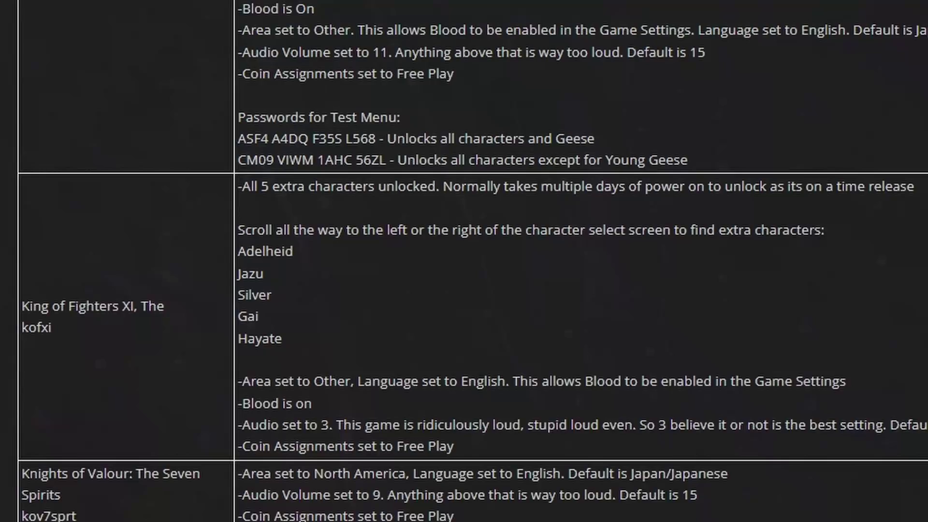
{"action": "scroll", "coordinate": [472, 261], "scroll_direction": "down", "scroll_amount": 3}
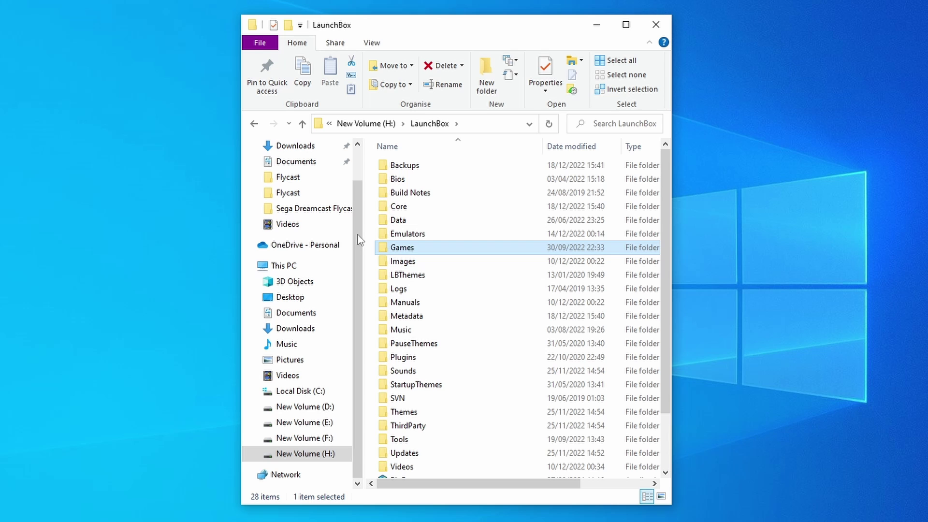
Step: Open the Sammy Atomiswave folder inside LaunchBox's Games folder
{"action": "double_click", "coordinate": [419, 247]}
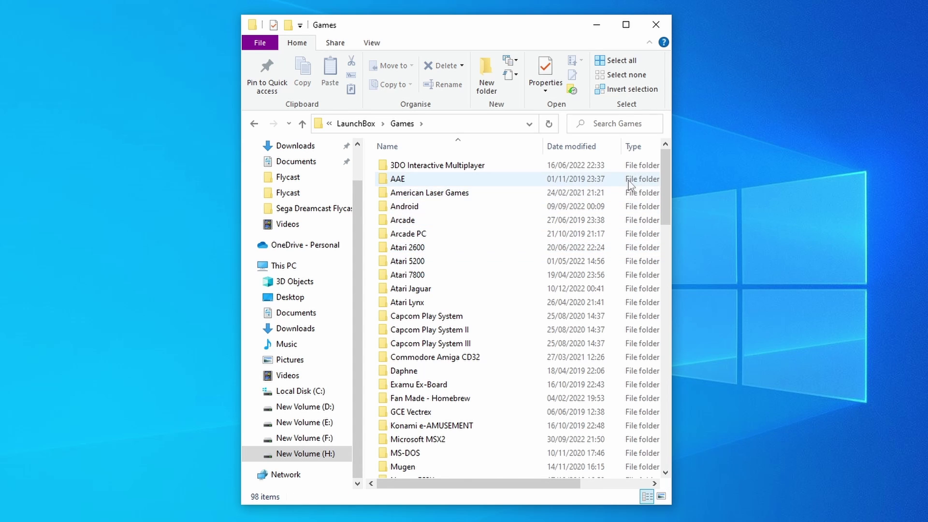
{"action": "left_click_drag", "start_coordinate": [667, 173], "coordinate": [655, 321]}
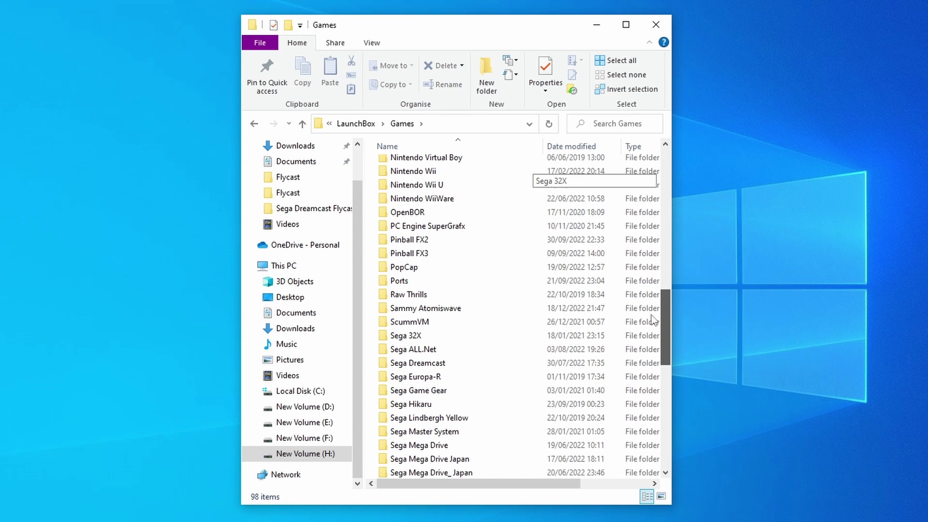
{"action": "double_click", "coordinate": [452, 313]}
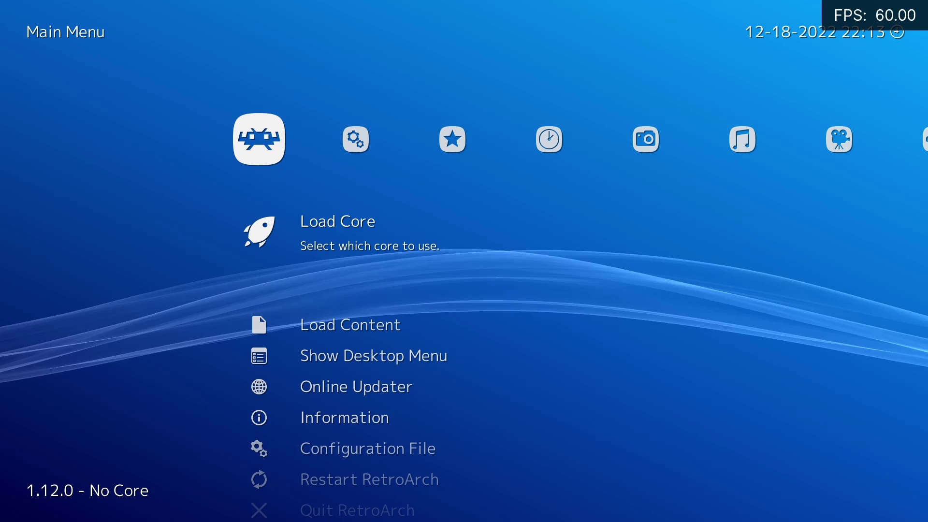
Step: Switch to RetroArch and open the Core Downloader in the Online Updater
{"action": "key", "text": "Down"}
{"action": "key", "text": "Down"}
{"action": "key", "text": "Down"}
{"action": "key", "text": "Return"}
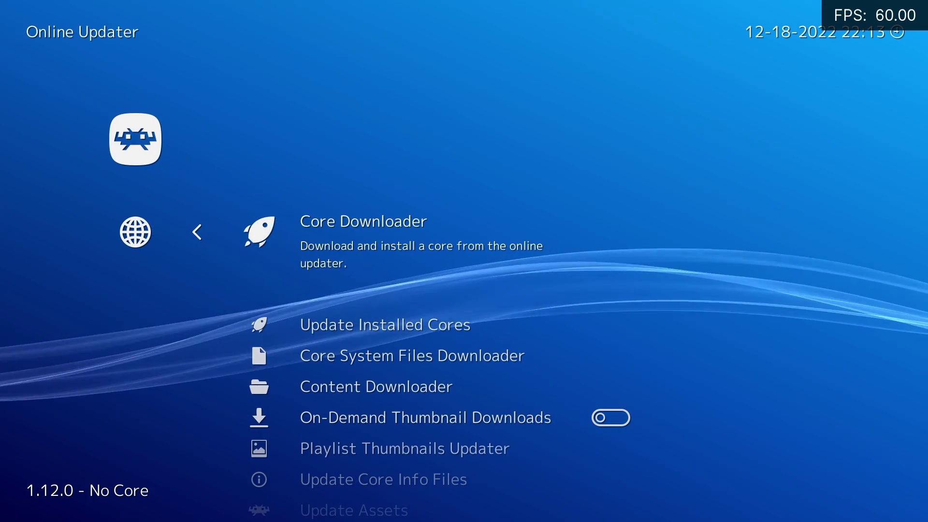
{"action": "key", "text": "Return"}
Step: Download the Sega - Dreamcast/Naomi (Flycast) core from the core list and return to the main menu
{"action": "key", "text": "Up"}
{"action": "key", "text": "Up"}
{"action": "key", "text": "Up"}
{"action": "key", "text": "Up"}
{"action": "key", "text": "Up"}
{"action": "key", "text": "Up"}
{"action": "key", "text": "Up"}
{"action": "key", "text": "Up"}
{"action": "key", "text": "Up"}
{"action": "key", "text": "Up"}
{"action": "key", "text": "Up"}
{"action": "key", "text": "Up"}
{"action": "key", "text": "Up"}
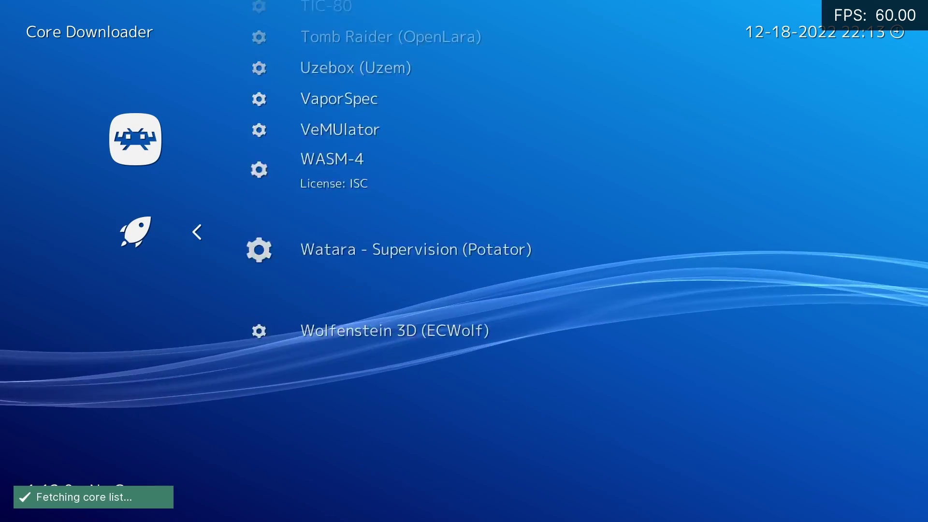
{"action": "key", "text": "Up"}
{"action": "key", "text": "Up"}
{"action": "key", "text": "Up"}
{"action": "key", "text": "Up"}
{"action": "key", "text": "Up"}
{"action": "key", "text": "Up"}
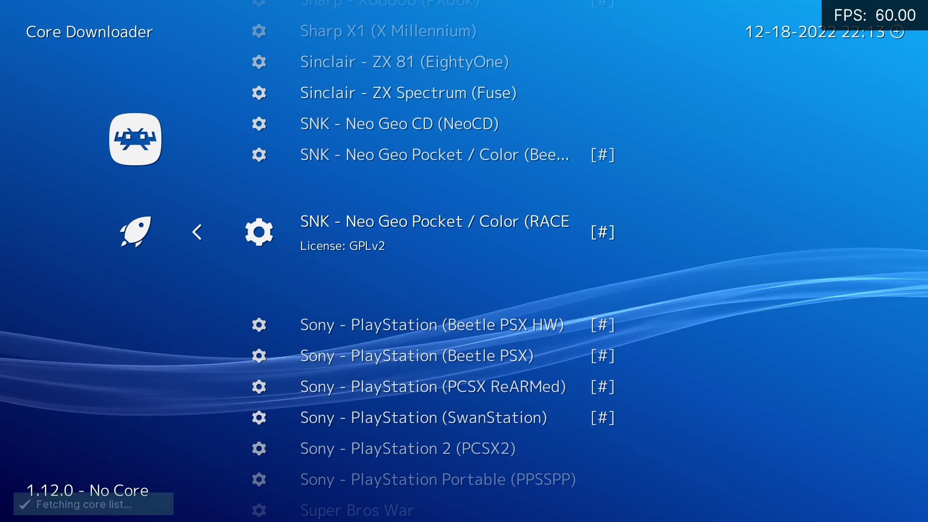
{"action": "key", "text": "Up"}
{"action": "key", "text": "Up"}
{"action": "key", "text": "Up"}
{"action": "key", "text": "Up"}
{"action": "key", "text": "Up"}
{"action": "key", "text": "Up"}
{"action": "key", "text": "Up"}
{"action": "key", "text": "Up"}
{"action": "key", "text": "Up"}
{"action": "key", "text": "Up"}
{"action": "key", "text": "Up"}
{"action": "key", "text": "Up"}
{"action": "key", "text": "Up"}
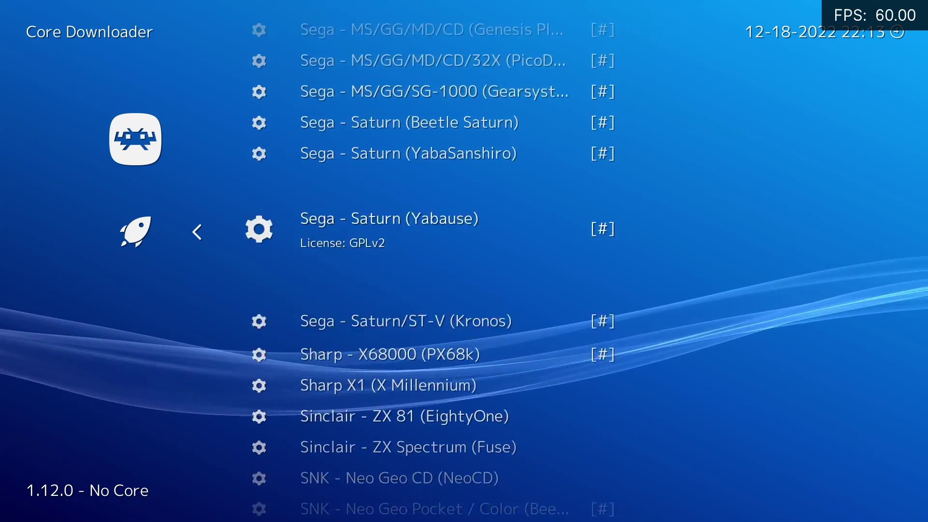
{"action": "key", "text": "Up"}
{"action": "key", "text": "Up"}
{"action": "key", "text": "Up"}
{"action": "key", "text": "Up"}
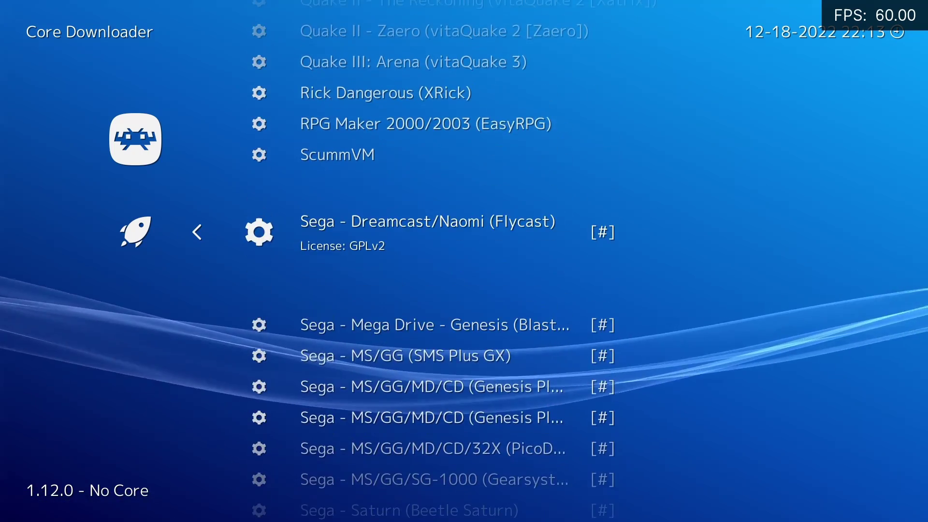
{"action": "key", "text": "Return"}
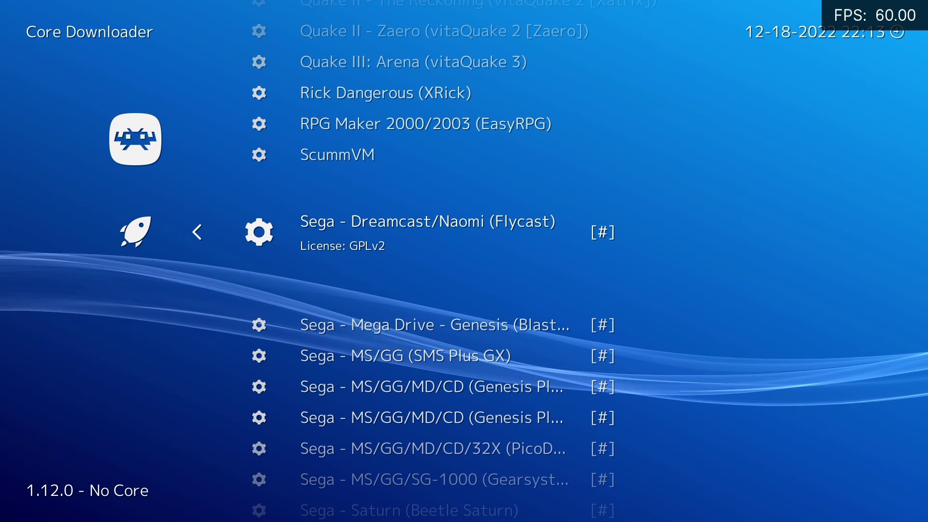
{"action": "key", "text": "BackSpace"}
{"action": "key", "text": "BackSpace"}
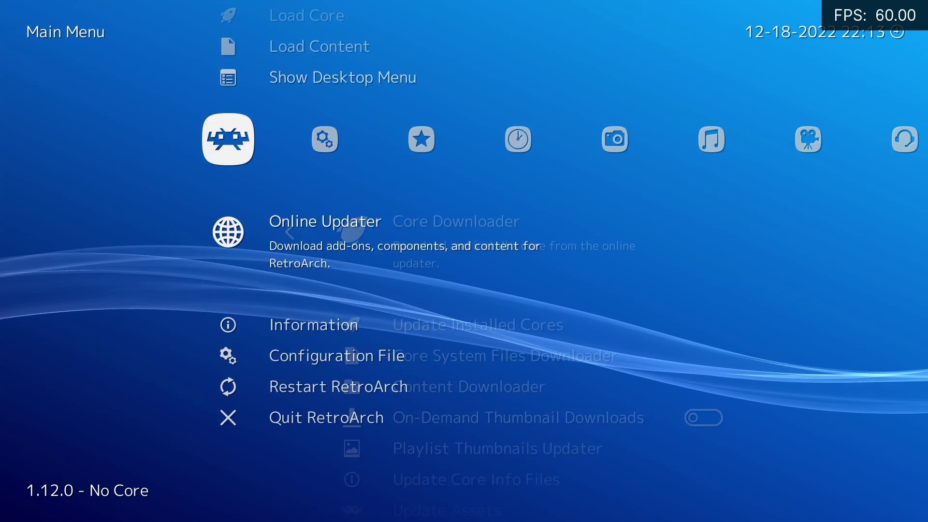
Step: Open the Saving settings and examine the options that sort saves and save states into folders by content directory and core name
{"action": "key", "text": "Right"}
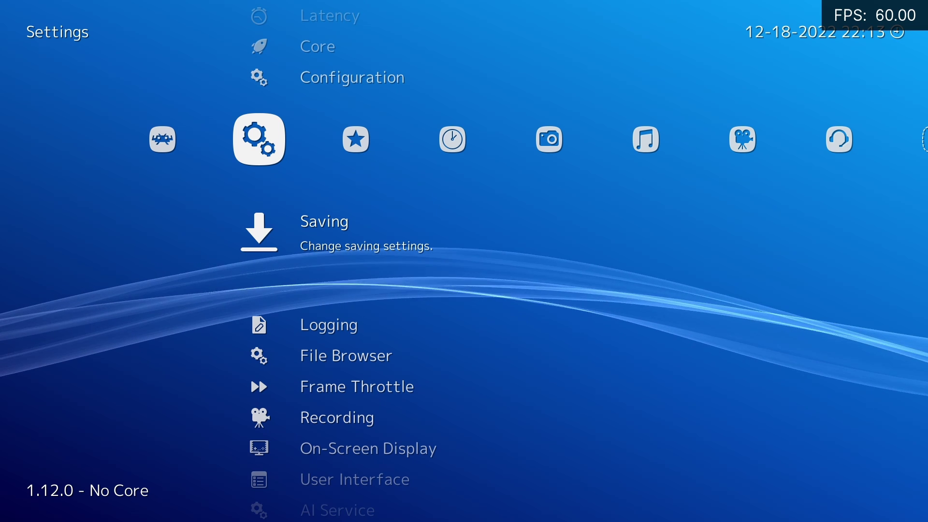
{"action": "key", "text": "Return"}
{"action": "key", "text": "Down"}
{"action": "key", "text": "Down"}
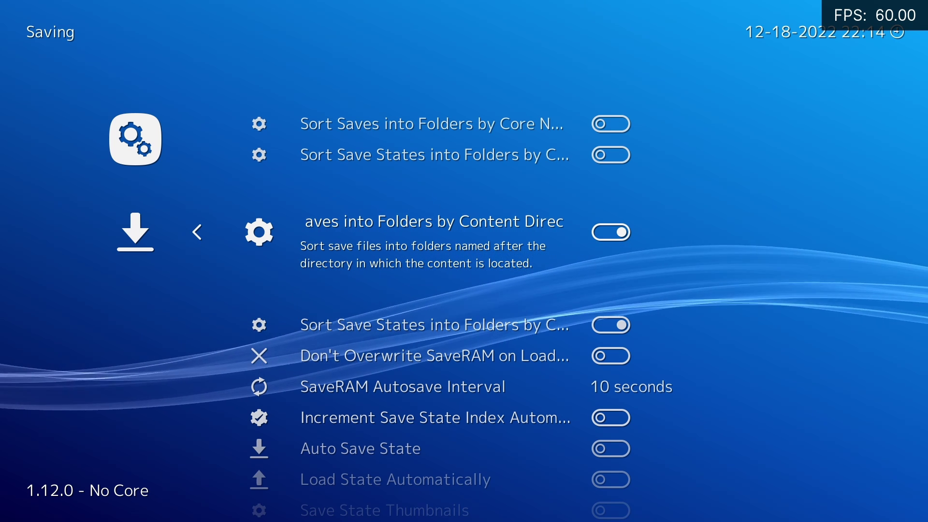
{"action": "left_click", "coordinate": [434, 324]}
{"action": "left_click", "coordinate": [432, 155]}
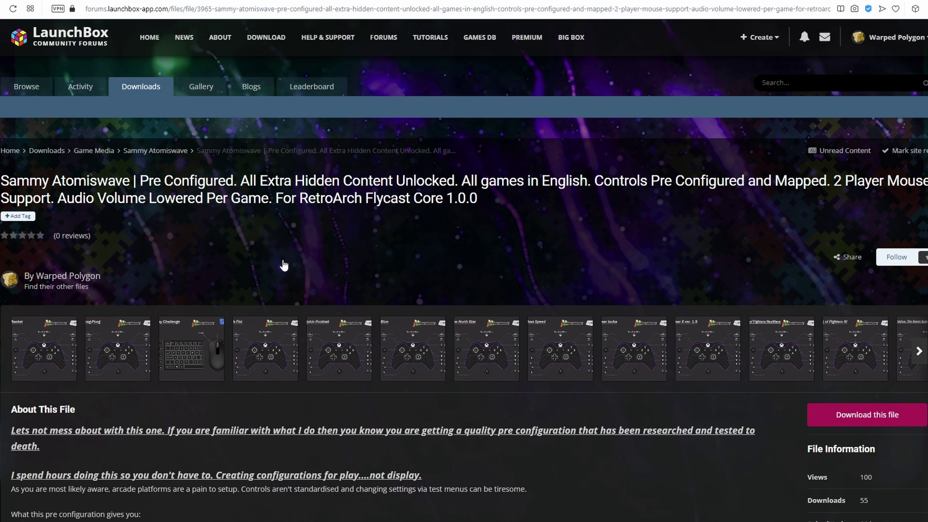
Step: Switch to the LaunchBox forum's Sammy Atomiswave pre-configuration page, review its features and instructions, and open its list of downloadable files
{"action": "scroll", "coordinate": [283, 265], "scroll_direction": "down", "scroll_amount": 4}
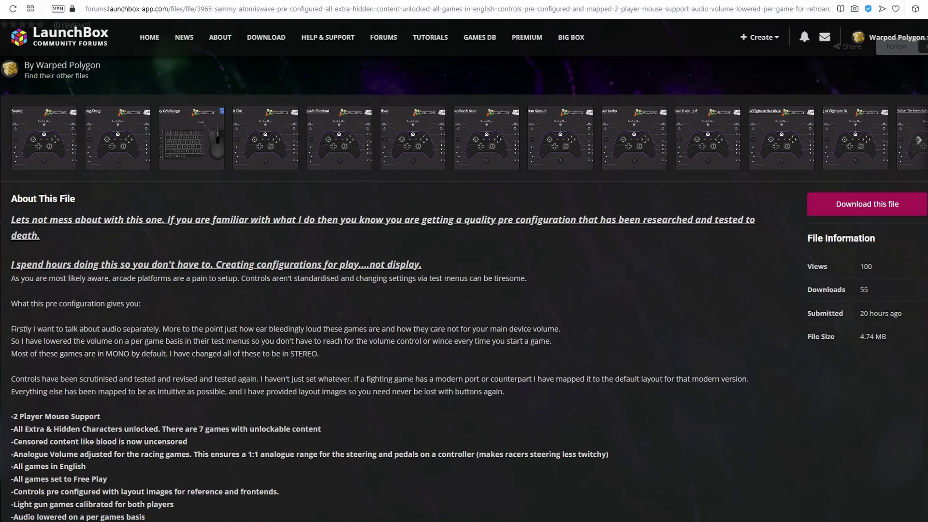
{"action": "scroll", "coordinate": [329, 335], "scroll_direction": "down", "scroll_amount": 8}
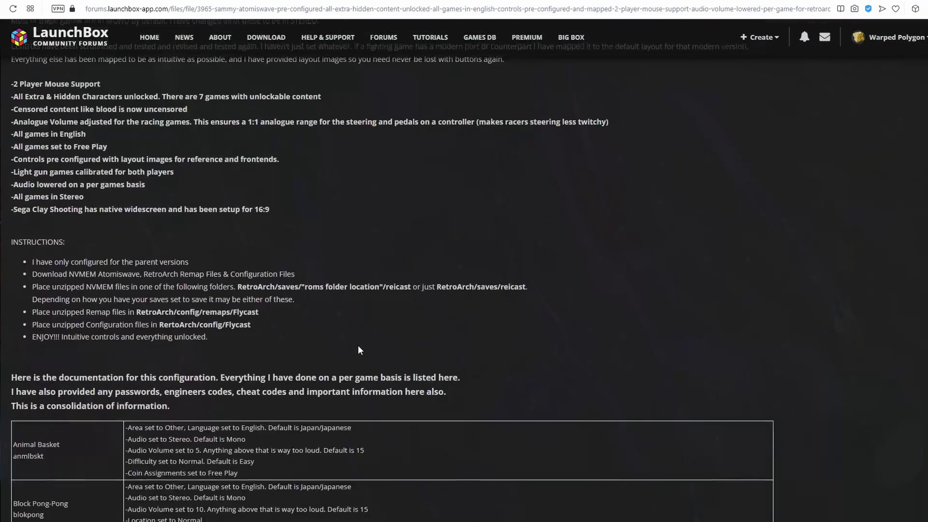
{"action": "scroll", "coordinate": [367, 348], "scroll_direction": "up", "scroll_amount": 5}
{"action": "scroll", "coordinate": [391, 357], "scroll_direction": "up", "scroll_amount": 2}
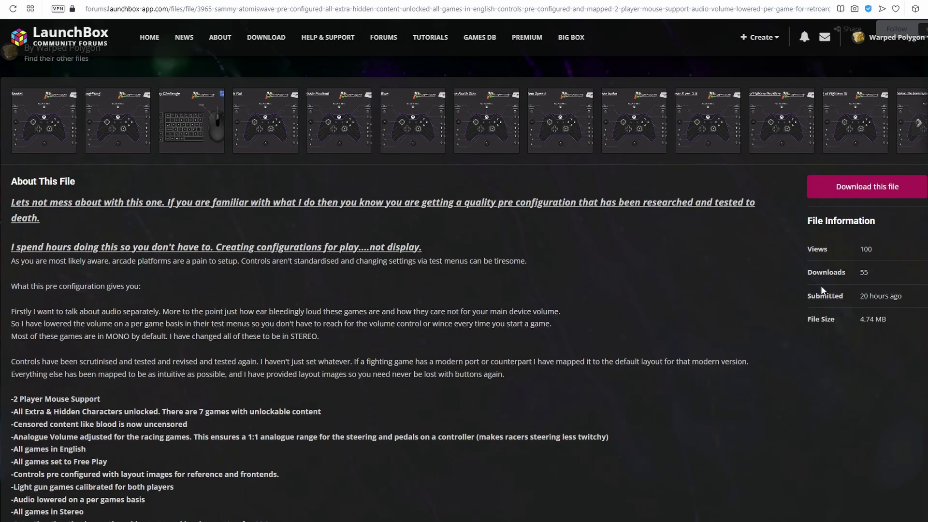
{"action": "left_click", "coordinate": [865, 186]}
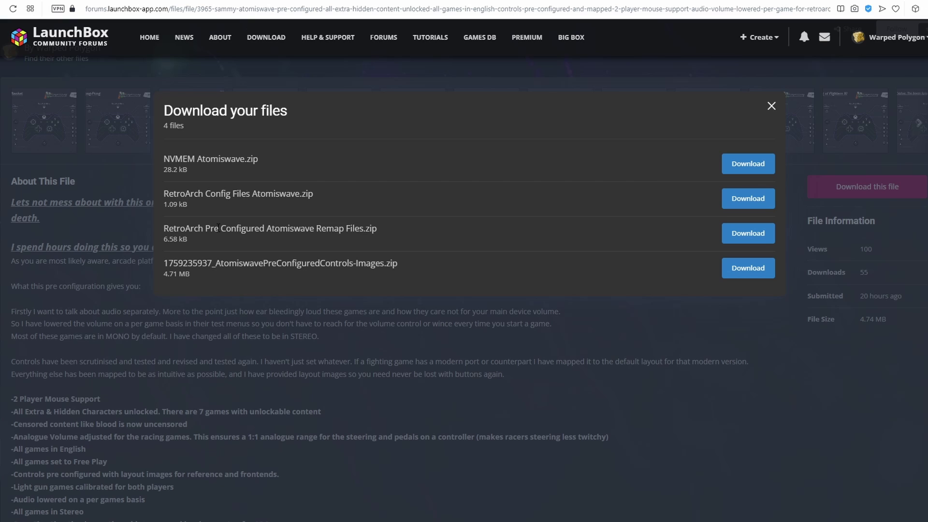
{"action": "left_click_drag", "start_coordinate": [385, 222], "coordinate": [416, 224]}
{"action": "left_click", "coordinate": [416, 224]}
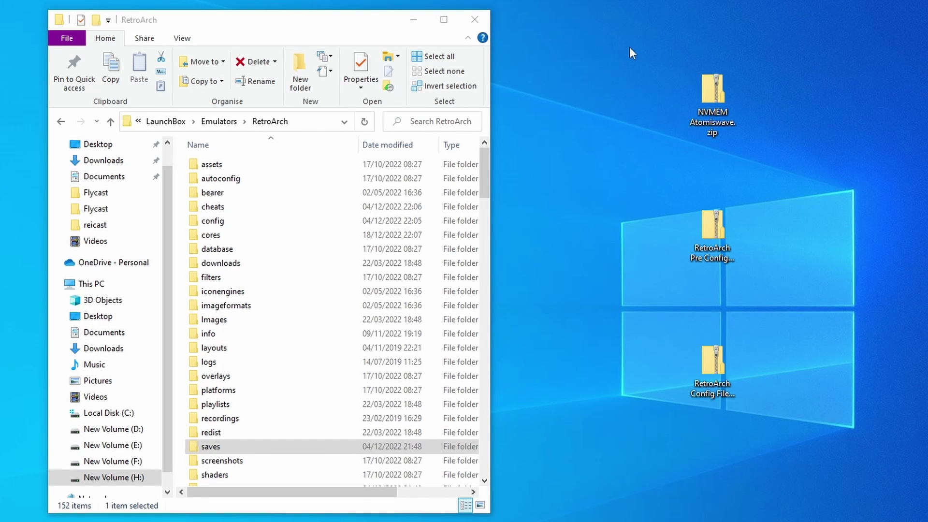
{"action": "left_click_drag", "start_coordinate": [630, 35], "coordinate": [908, 512]}
{"action": "left_click_drag", "start_coordinate": [851, 451], "coordinate": [851, 451]}
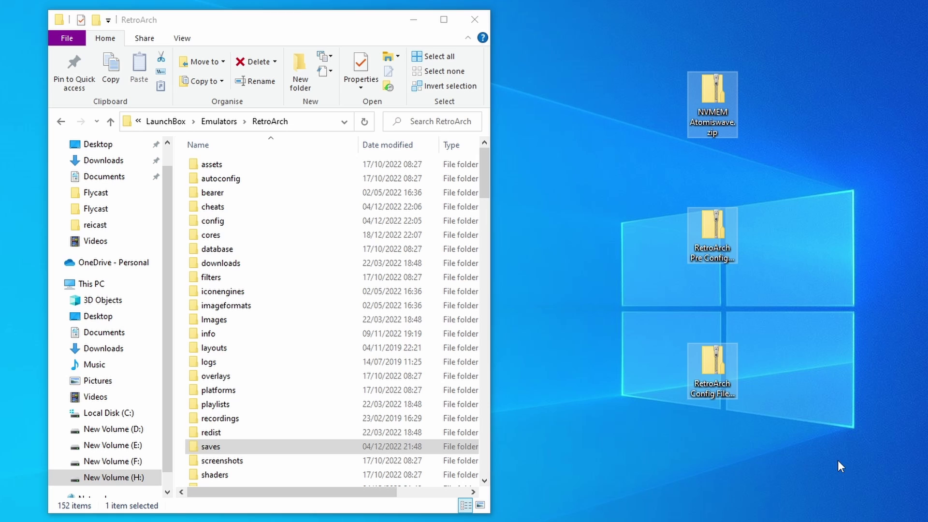
{"action": "left_click", "coordinate": [828, 245]}
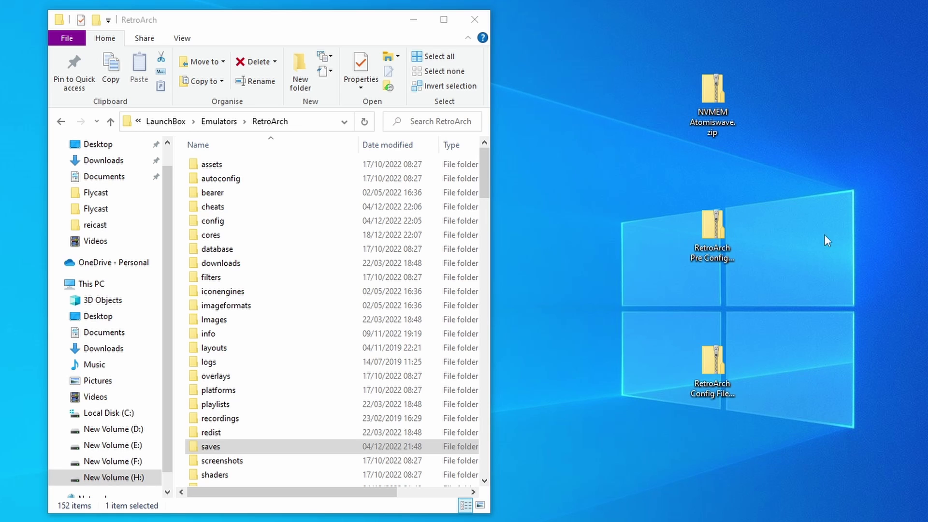
Step: Open NVMEM Atomiswave.zip beside the RetroArch folder window and browse the RetroArch folder to saves > Sammy Atomiswave > reicast
{"action": "double_click", "coordinate": [721, 94]}
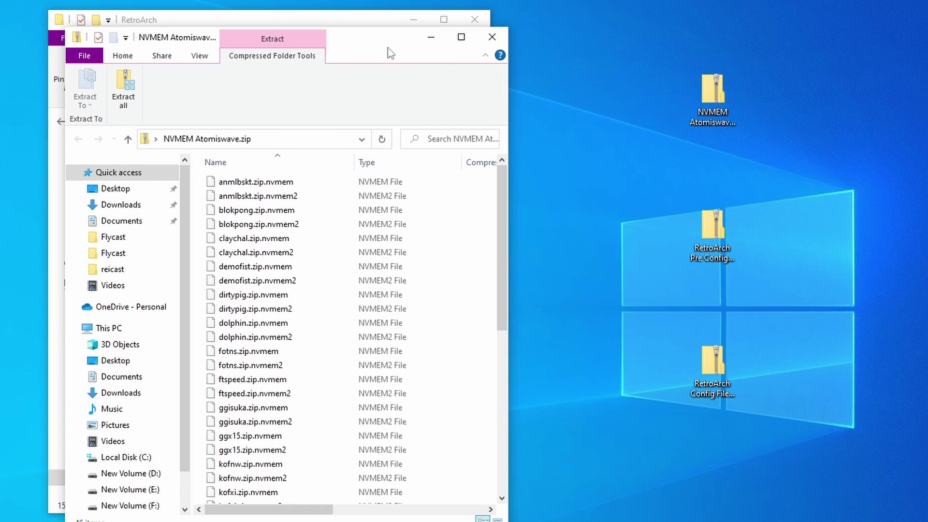
{"action": "left_click_drag", "start_coordinate": [390, 53], "coordinate": [843, 30]}
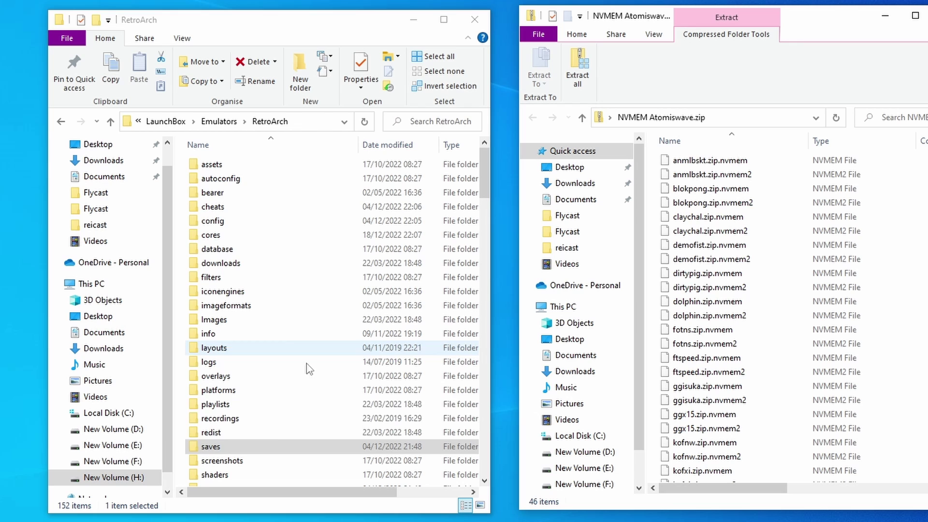
{"action": "double_click", "coordinate": [267, 450]}
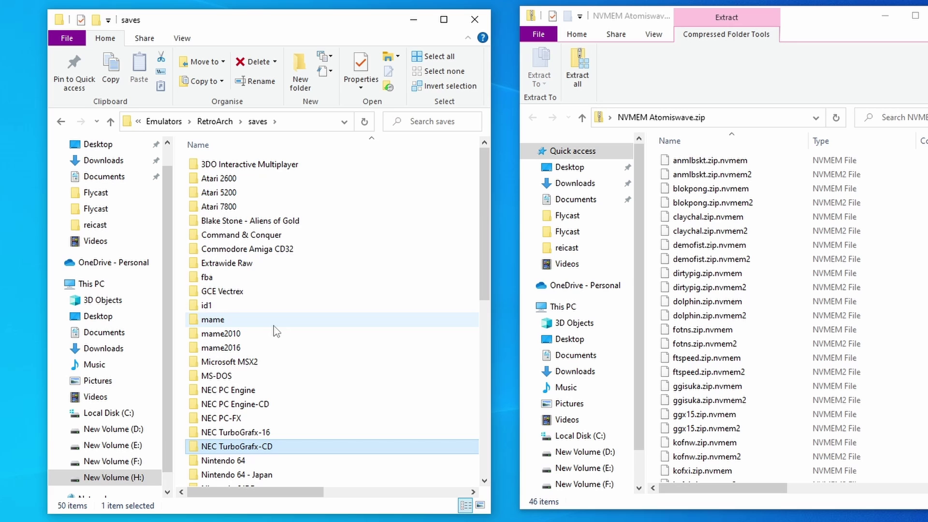
{"action": "scroll", "coordinate": [231, 416], "scroll_direction": "down", "scroll_amount": 2}
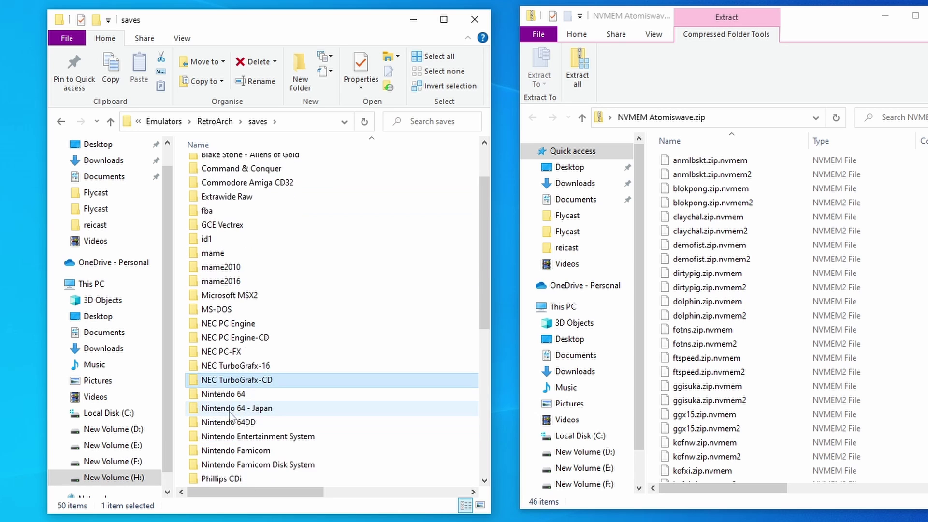
{"action": "scroll", "coordinate": [231, 415], "scroll_direction": "down", "scroll_amount": 4}
{"action": "scroll", "coordinate": [227, 338], "scroll_direction": "up", "scroll_amount": 2}
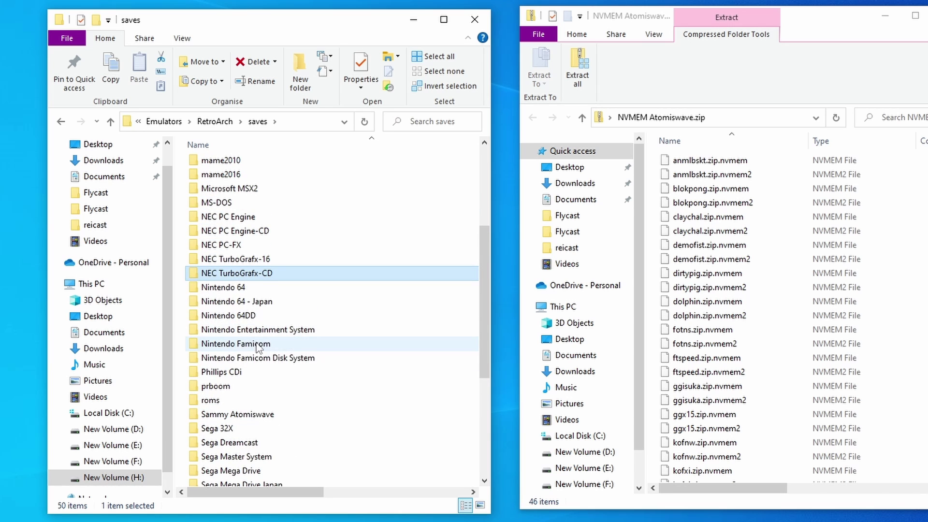
{"action": "scroll", "coordinate": [237, 411], "scroll_direction": "up", "scroll_amount": 1}
{"action": "scroll", "coordinate": [239, 409], "scroll_direction": "down", "scroll_amount": 1}
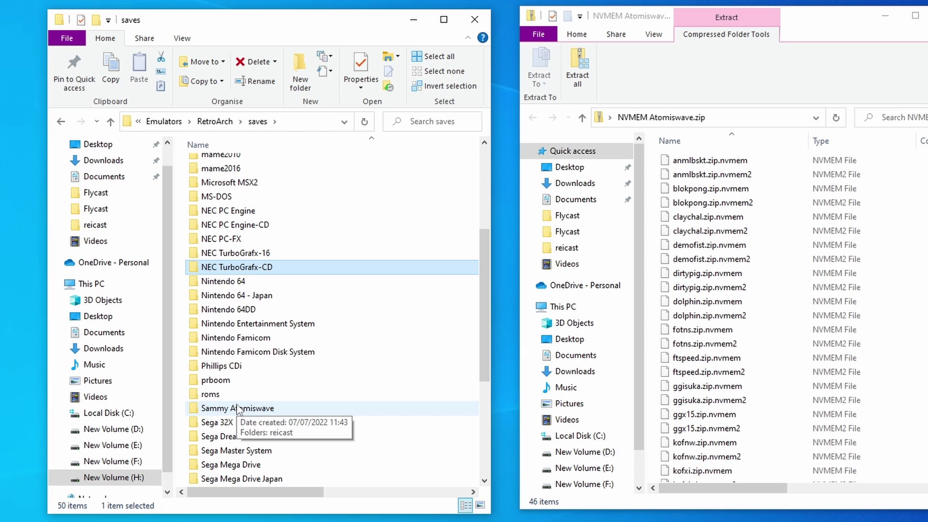
{"action": "left_click", "coordinate": [238, 408]}
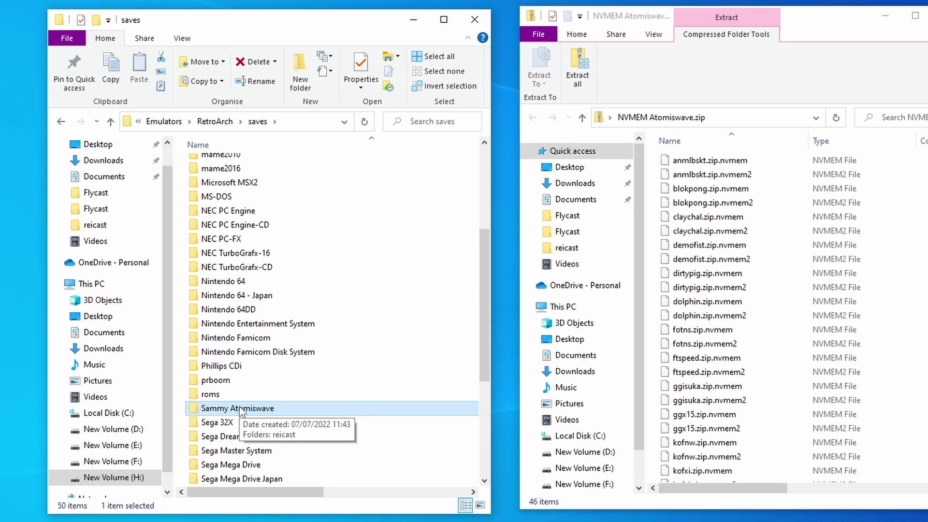
{"action": "double_click", "coordinate": [240, 410]}
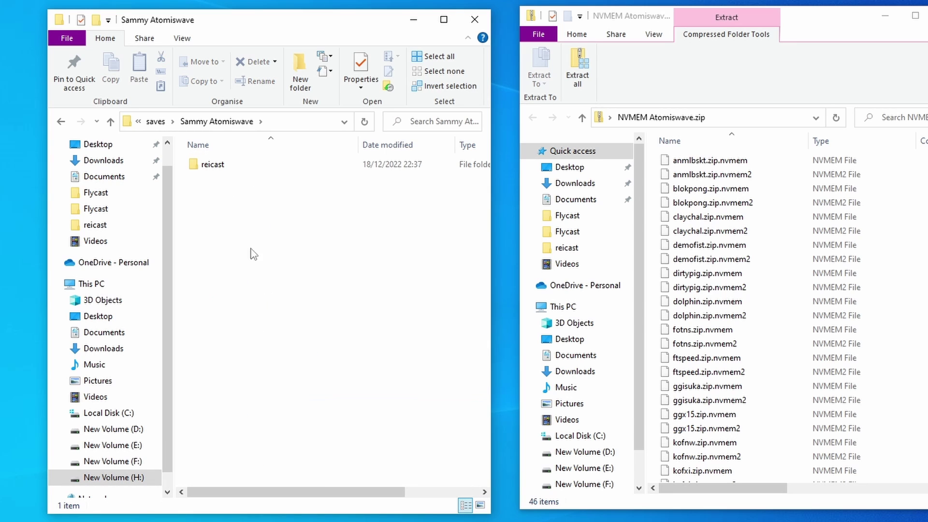
{"action": "double_click", "coordinate": [216, 170]}
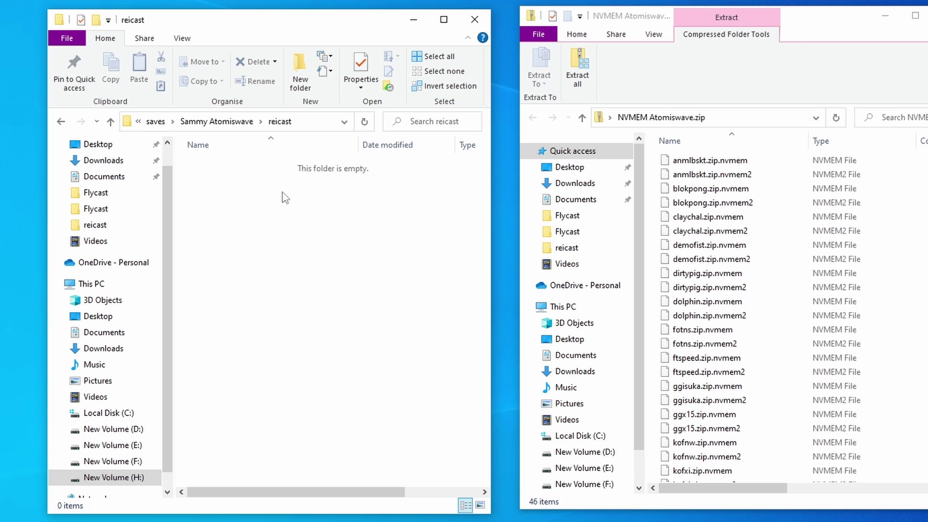
Step: Copy all the NVMEM files from the archive into the reicast save folder
{"action": "left_click", "coordinate": [720, 274]}
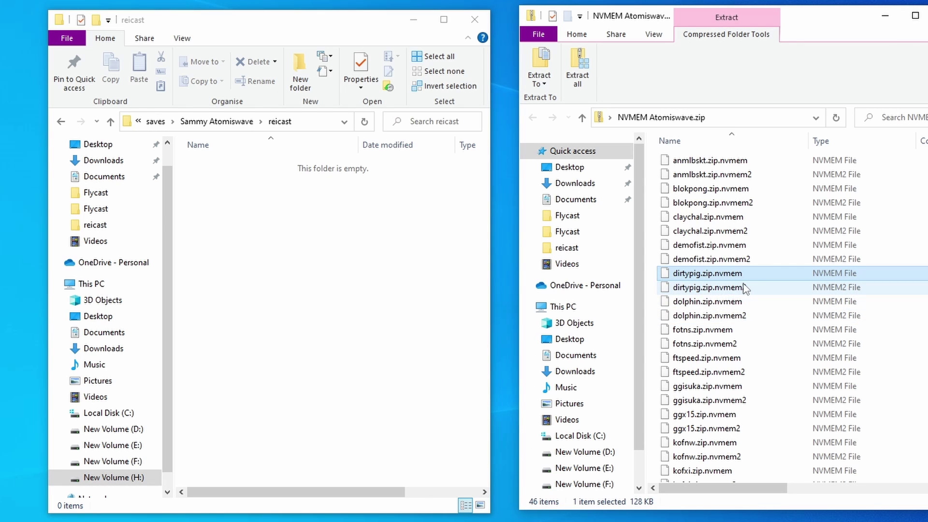
{"action": "key", "text": "ctrl+a"}
{"action": "left_click_drag", "start_coordinate": [742, 275], "coordinate": [383, 272]}
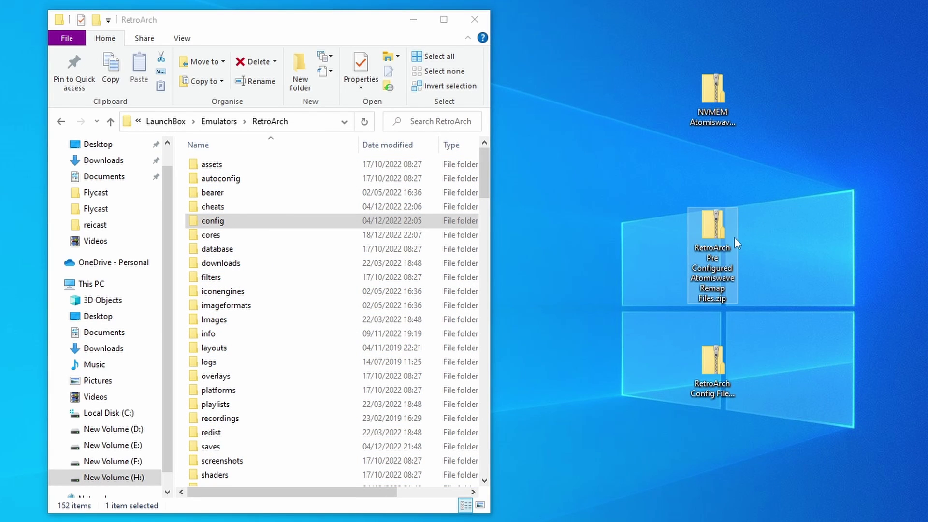
Step: Open the RetroArch Pre Configured Atomiswave Remap Files archive and browse the RetroArch folder to config > remaps > Flycast
{"action": "double_click", "coordinate": [711, 231]}
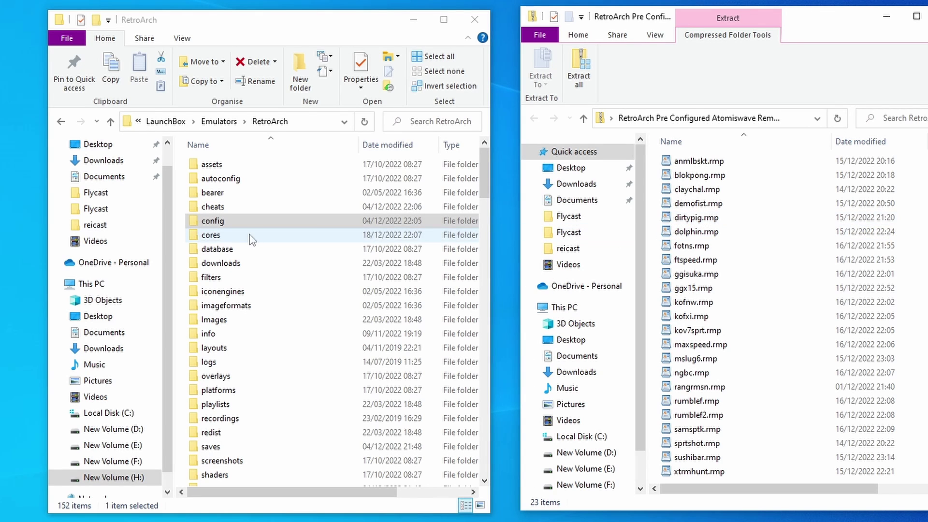
{"action": "left_click", "coordinate": [231, 226]}
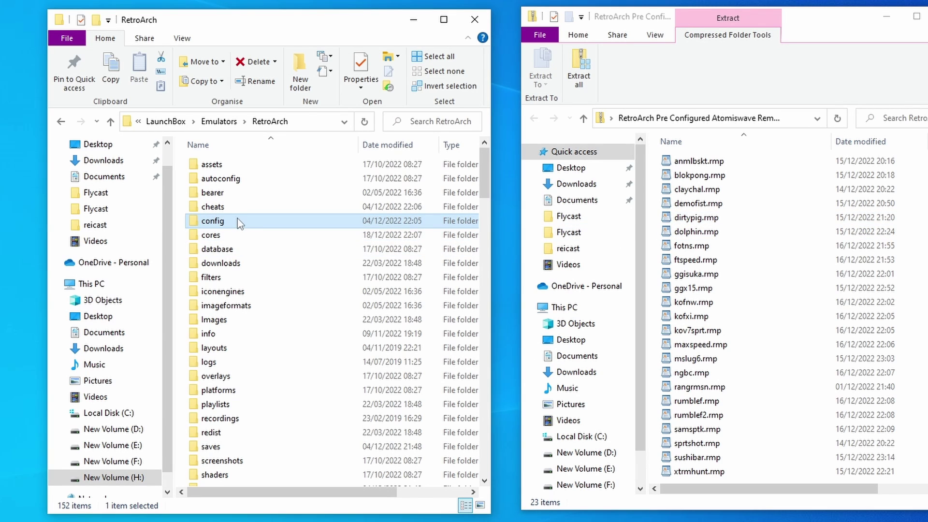
{"action": "double_click", "coordinate": [240, 224]}
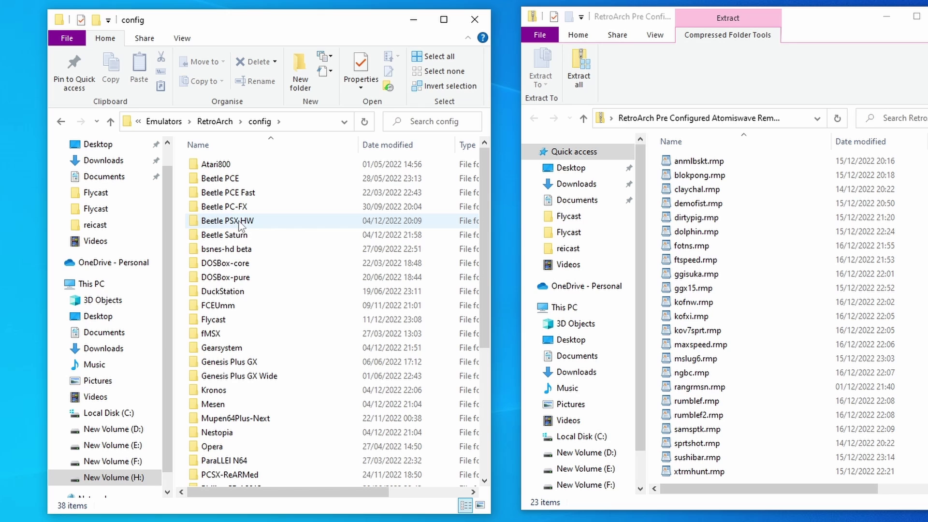
{"action": "scroll", "coordinate": [254, 241], "scroll_direction": "down", "scroll_amount": 3}
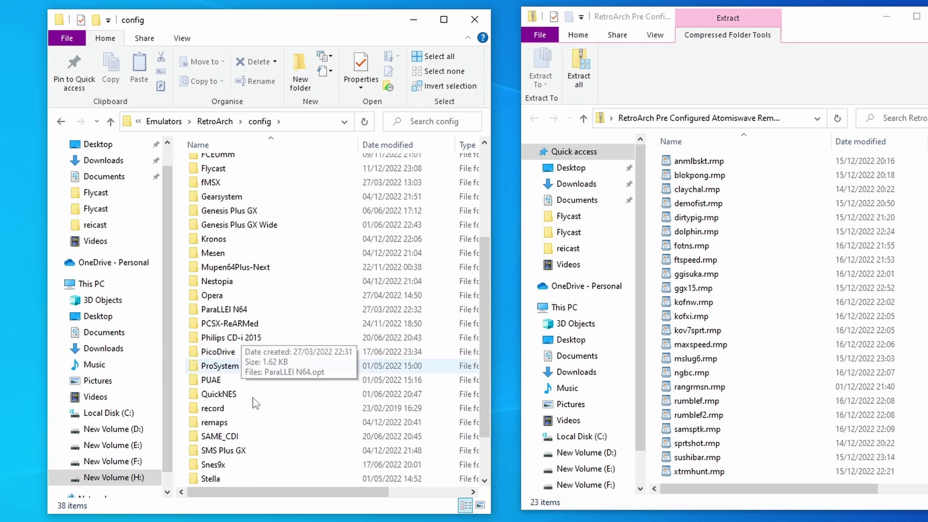
{"action": "scroll", "coordinate": [244, 387], "scroll_direction": "down", "scroll_amount": 1}
{"action": "double_click", "coordinate": [241, 430]}
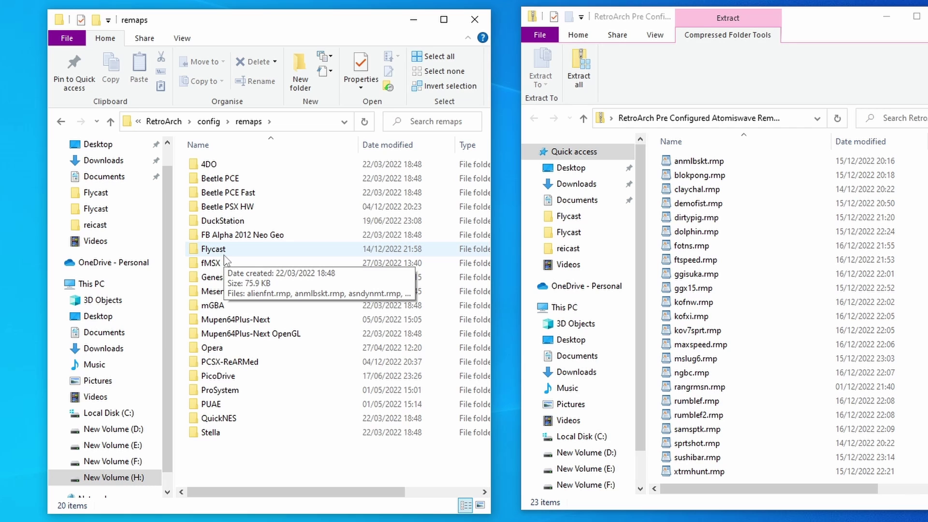
{"action": "double_click", "coordinate": [223, 250]}
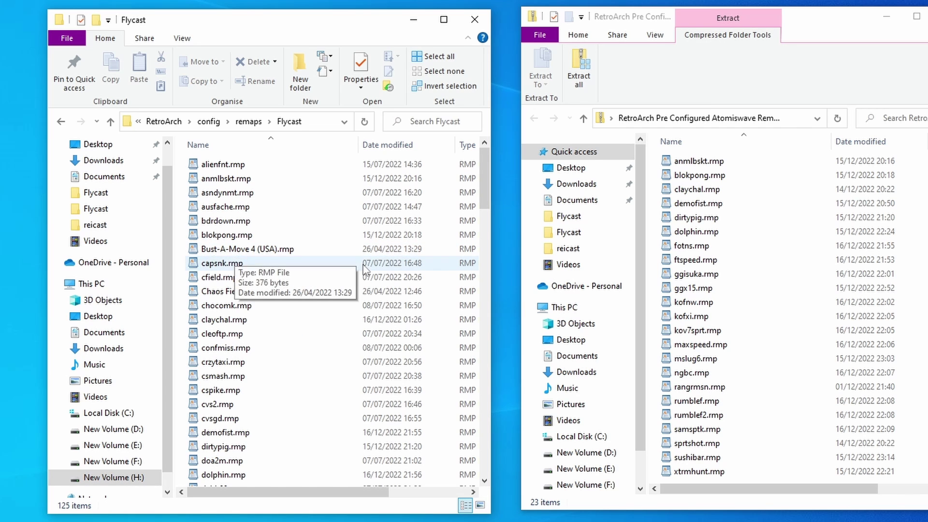
Step: Copy all the .rmp remap files from the archive into the Flycast remaps folder, replacing the files with the same names
{"action": "left_click", "coordinate": [766, 274]}
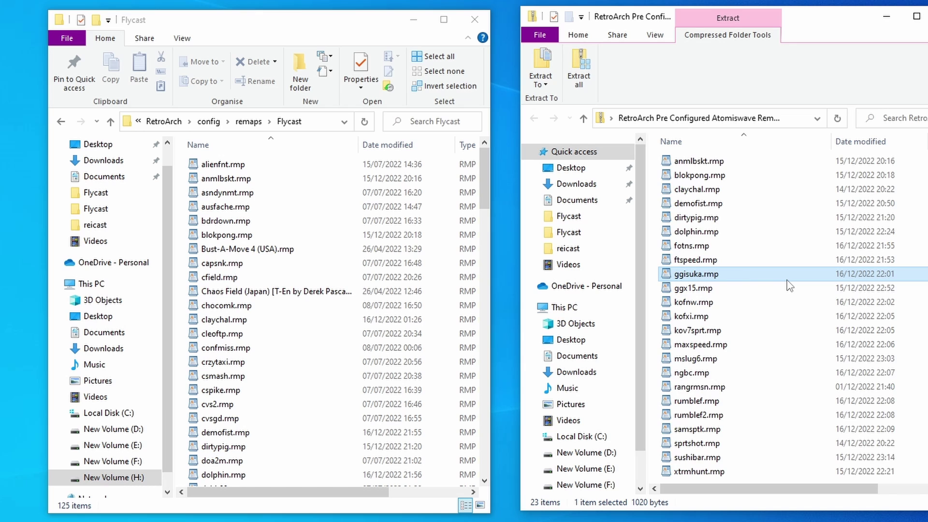
{"action": "key", "text": "ctrl+a"}
{"action": "left_click_drag", "start_coordinate": [766, 267], "coordinate": [387, 237]}
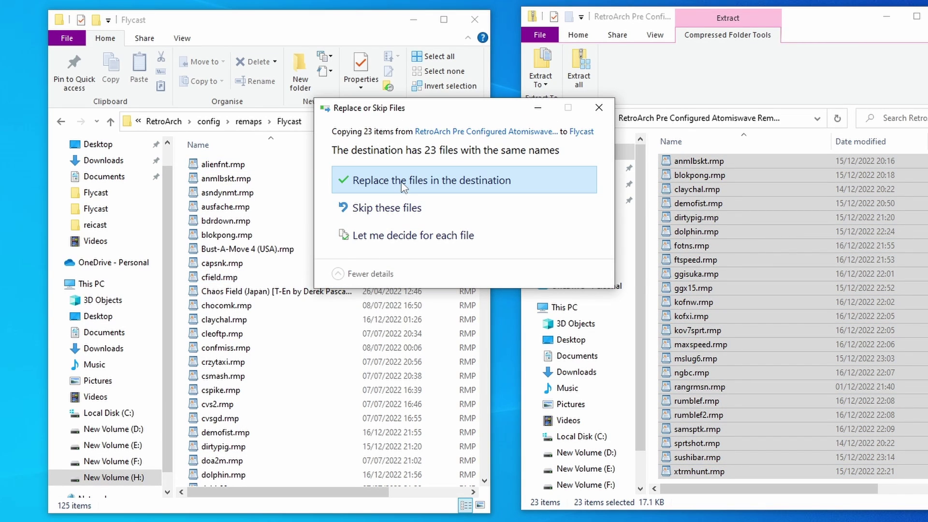
{"action": "left_click", "coordinate": [401, 181]}
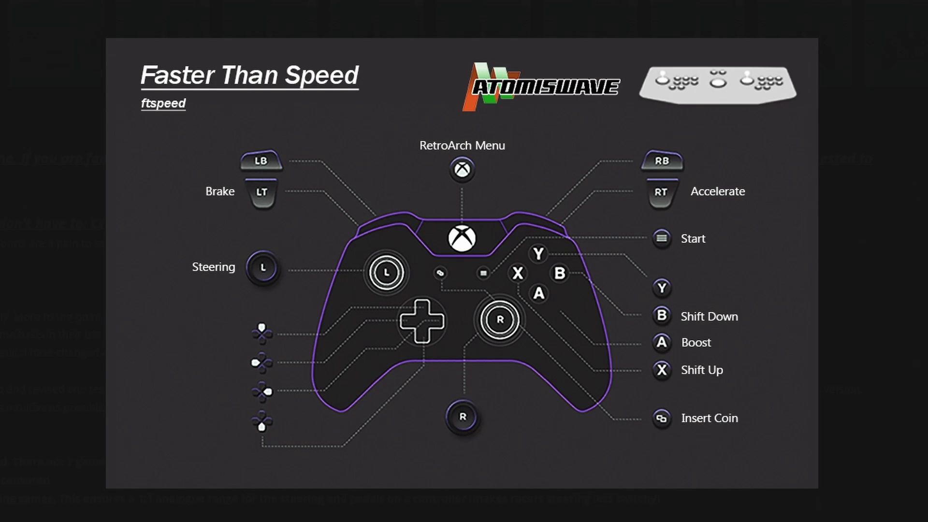
Step: Look through the Atomiswave controller layout images, going backwards from Faster Than Speed past Dolphin Blue
{"action": "key", "text": "Left"}
{"action": "key", "text": "Left"}
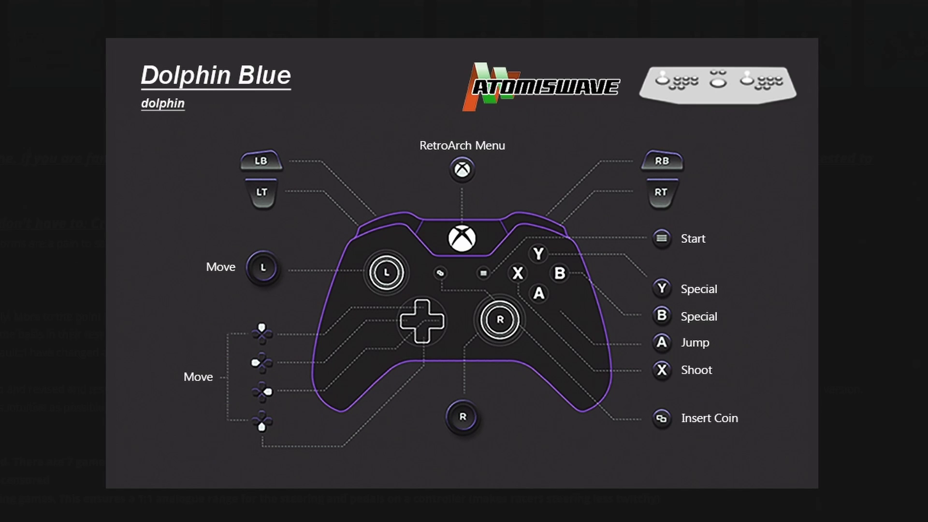
{"action": "key", "text": "Left"}
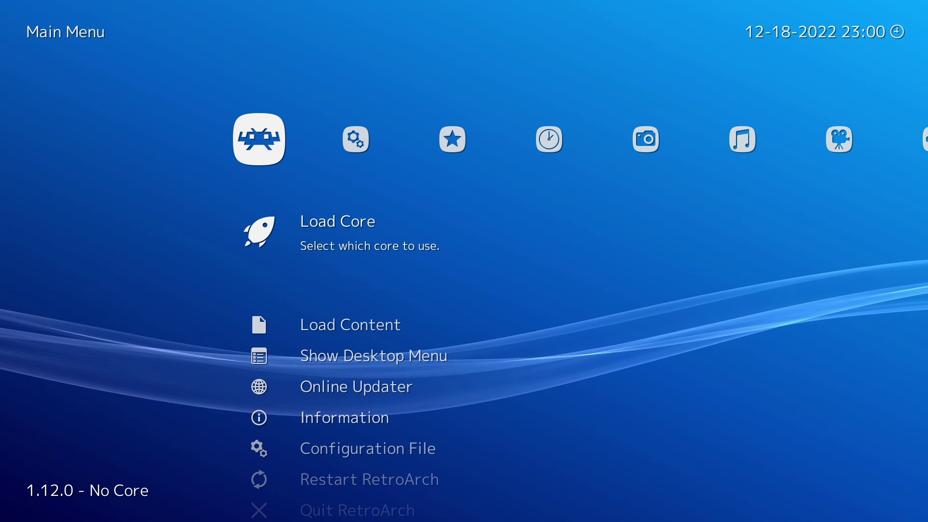
Step: Switch to RetroArch and open the Port 1 Controls in the Input settings
{"action": "key", "text": "Right"}
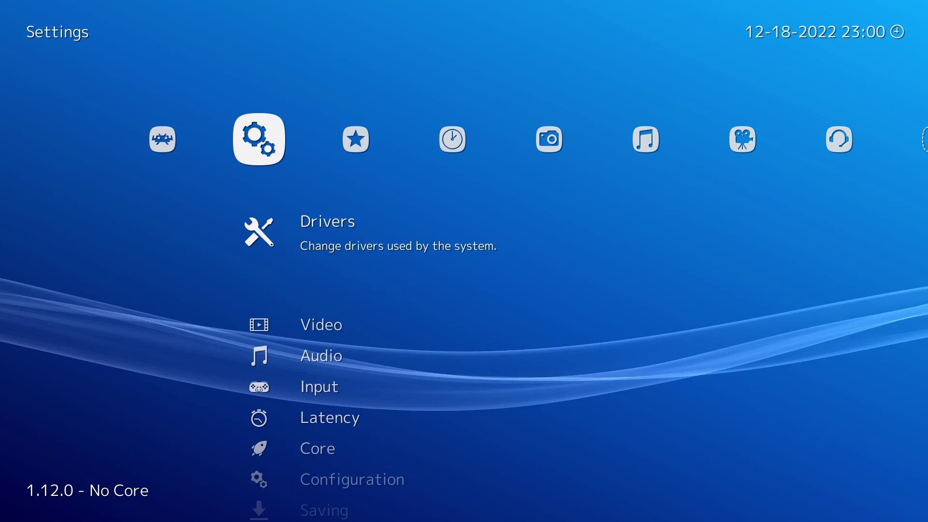
{"action": "key", "text": "Down"}
{"action": "key", "text": "Down"}
{"action": "key", "text": "Down"}
{"action": "key", "text": "Down"}
{"action": "key", "text": "Down"}
{"action": "key", "text": "Up"}
{"action": "key", "text": "Up"}
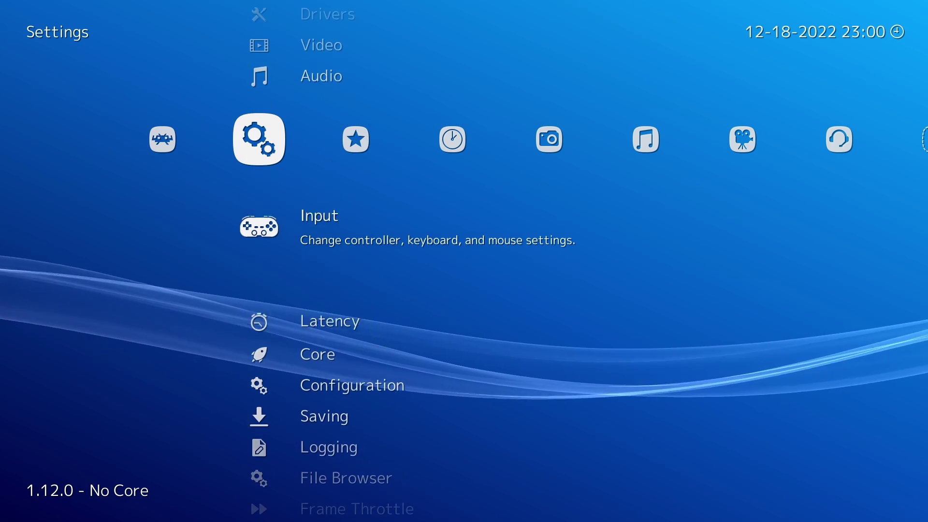
{"action": "key", "text": "Return"}
{"action": "key", "text": "Down"}
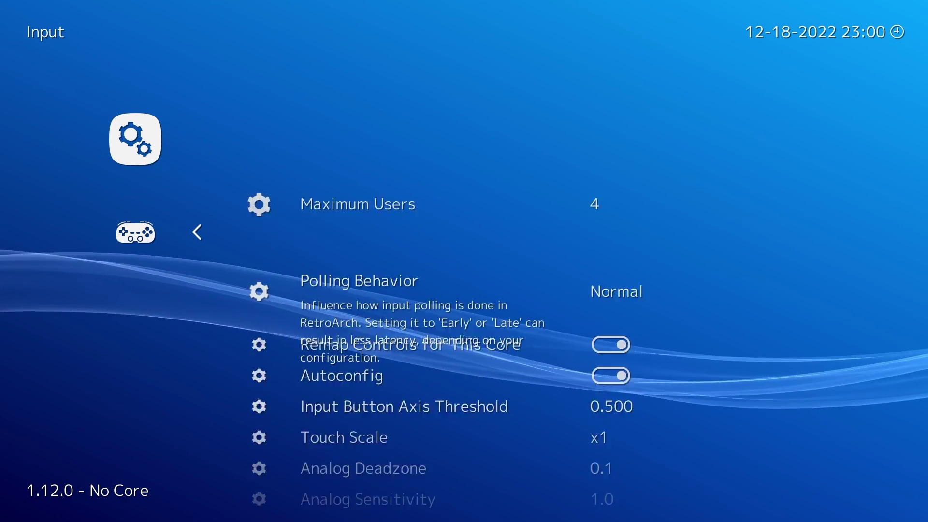
{"action": "key", "text": "Down"}
{"action": "key", "text": "Down"}
{"action": "key", "text": "Down"}
{"action": "key", "text": "Down"}
{"action": "key", "text": "Down"}
{"action": "key", "text": "Down"}
{"action": "key", "text": "Down"}
{"action": "key", "text": "Down"}
{"action": "key", "text": "Down"}
{"action": "key", "text": "Down"}
{"action": "key", "text": "Down"}
{"action": "key", "text": "Down"}
{"action": "key", "text": "Down"}
{"action": "key", "text": "Down"}
{"action": "key", "text": "Down"}
{"action": "key", "text": "Down"}
{"action": "key", "text": "Down"}
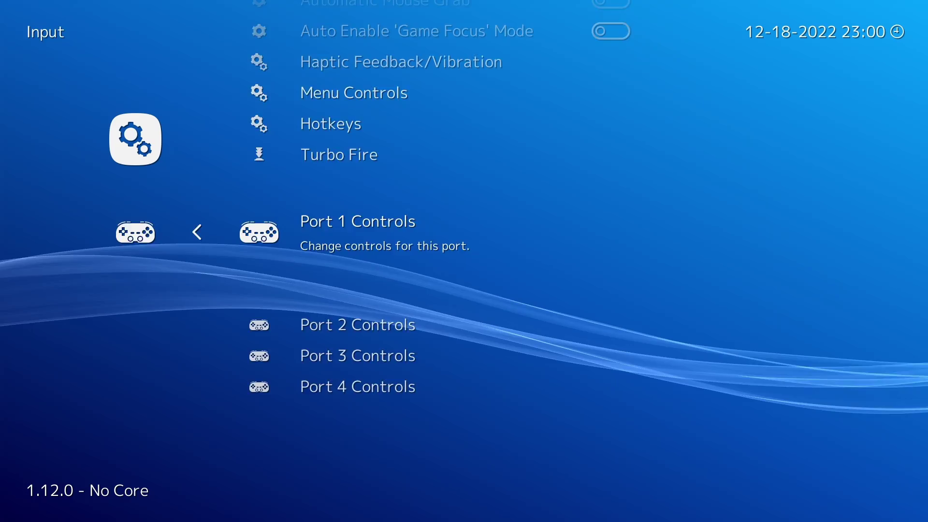
{"action": "key", "text": "Return"}
Step: Examine the light gun bindings in the Port 1 Controls, starting from Gun Trigger
{"action": "key", "text": "Down"}
{"action": "key", "text": "Down"}
{"action": "key", "text": "Down"}
{"action": "key", "text": "Down"}
{"action": "key", "text": "Down"}
{"action": "key", "text": "Down"}
{"action": "key", "text": "Down"}
{"action": "key", "text": "Down"}
{"action": "key", "text": "Down"}
{"action": "key", "text": "Down"}
{"action": "key", "text": "Down"}
{"action": "key", "text": "Down"}
{"action": "key", "text": "Down"}
{"action": "key", "text": "Down"}
{"action": "key", "text": "Down"}
{"action": "key", "text": "Down"}
{"action": "key", "text": "Down"}
{"action": "key", "text": "Down"}
{"action": "key", "text": "Down"}
{"action": "key", "text": "Down"}
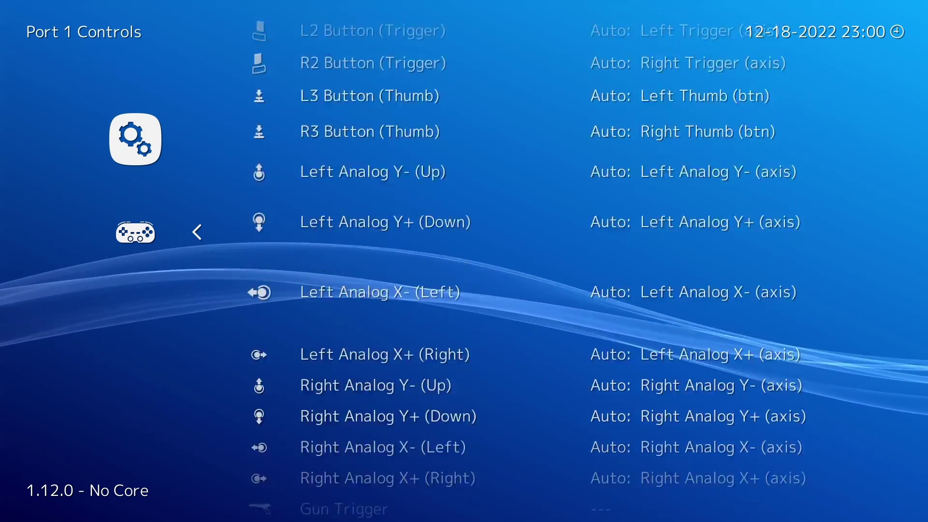
{"action": "key", "text": "Down"}
{"action": "key", "text": "Down"}
{"action": "key", "text": "Down"}
{"action": "key", "text": "Down"}
{"action": "key", "text": "Down"}
{"action": "key", "text": "Down"}
{"action": "key", "text": "Down"}
{"action": "key", "text": "Down"}
{"action": "key", "text": "Down"}
{"action": "key", "text": "Down"}
{"action": "key", "text": "Up"}
{"action": "key", "text": "Up"}
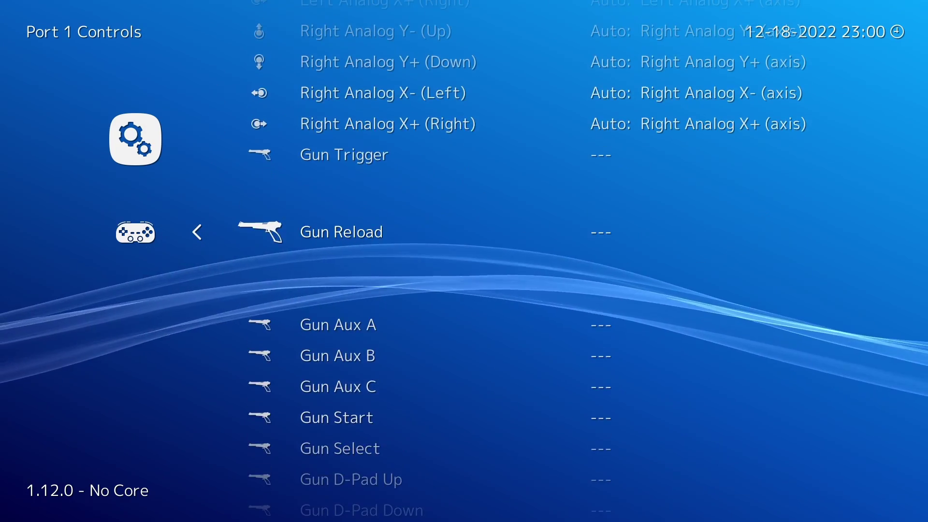
{"action": "key", "text": "Up"}
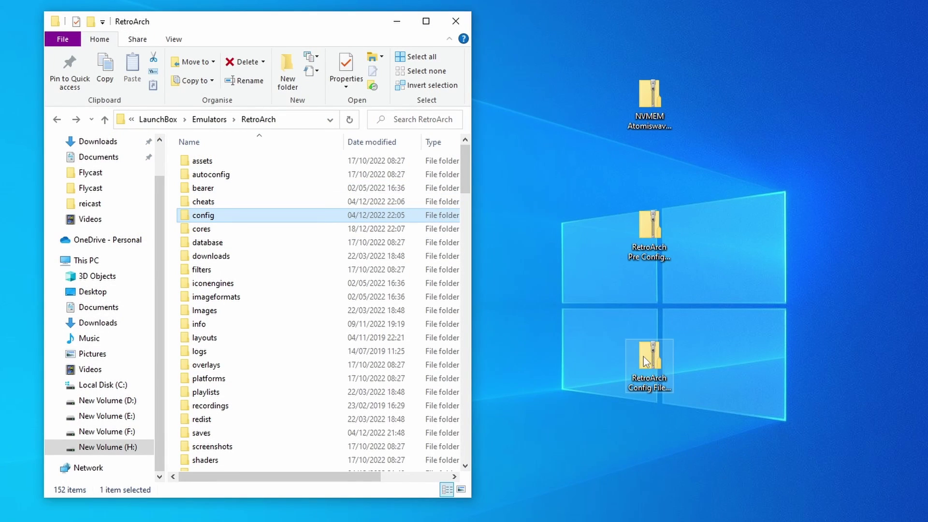
Step: Open RetroArch Config Files Atomiswave.zip beside the RetroArch window and browse that window to the config\Flycast folder
{"action": "double_click", "coordinate": [645, 361]}
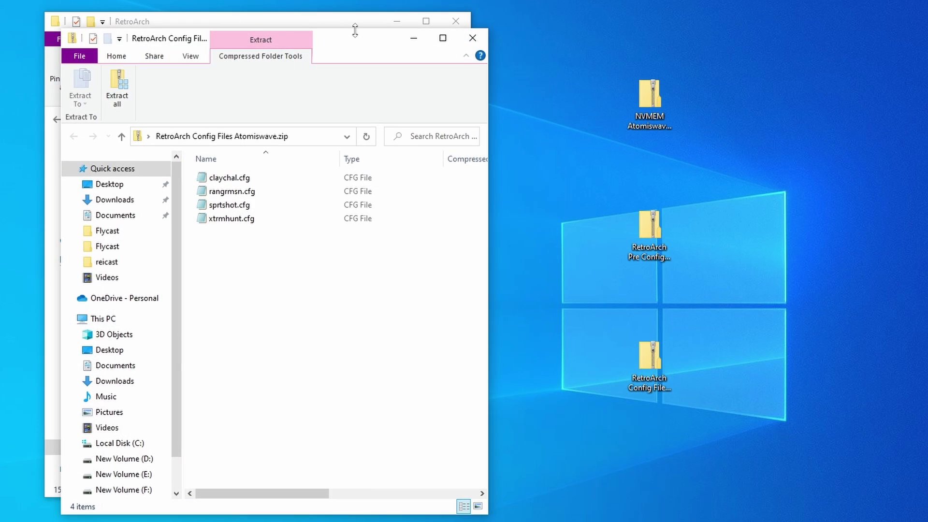
{"action": "left_click_drag", "start_coordinate": [333, 37], "coordinate": [745, 23]}
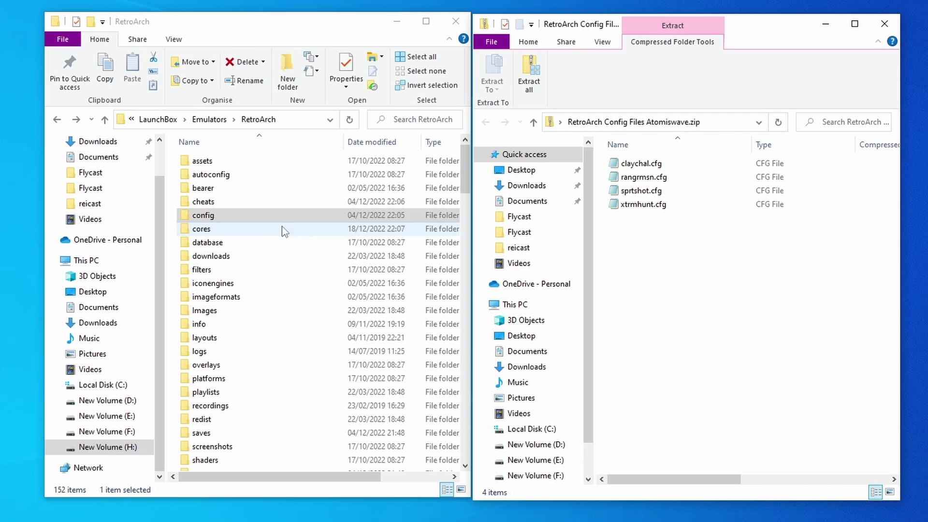
{"action": "double_click", "coordinate": [261, 216]}
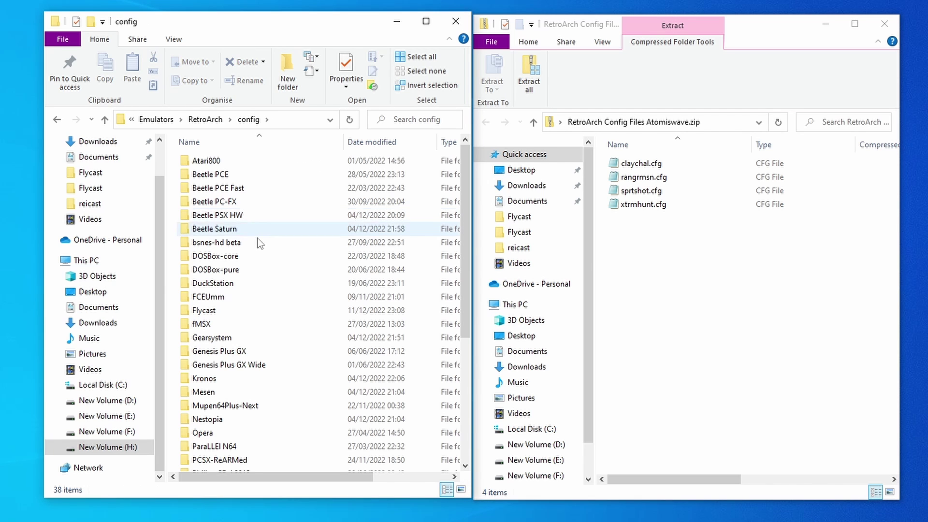
{"action": "scroll", "coordinate": [244, 292], "scroll_direction": "down", "scroll_amount": 1}
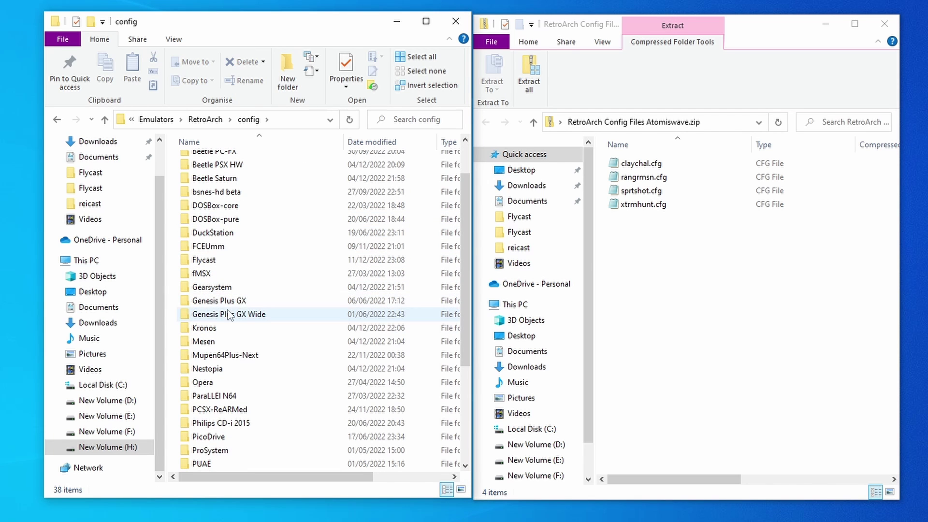
{"action": "double_click", "coordinate": [227, 259]}
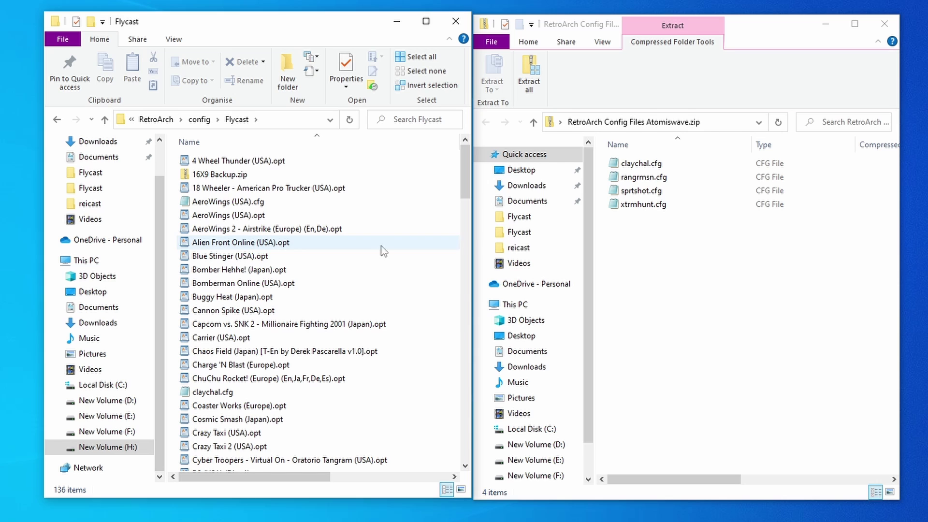
Step: Copy claychal.cfg, rangrmsn.cfg, sprtshot.cfg and xtrmhunt.cfg from the archive into the Flycast config folder, replacing the files with the same names
{"action": "left_click_drag", "start_coordinate": [662, 232], "coordinate": [260, 335]}
{"action": "left_click", "coordinate": [370, 183]}
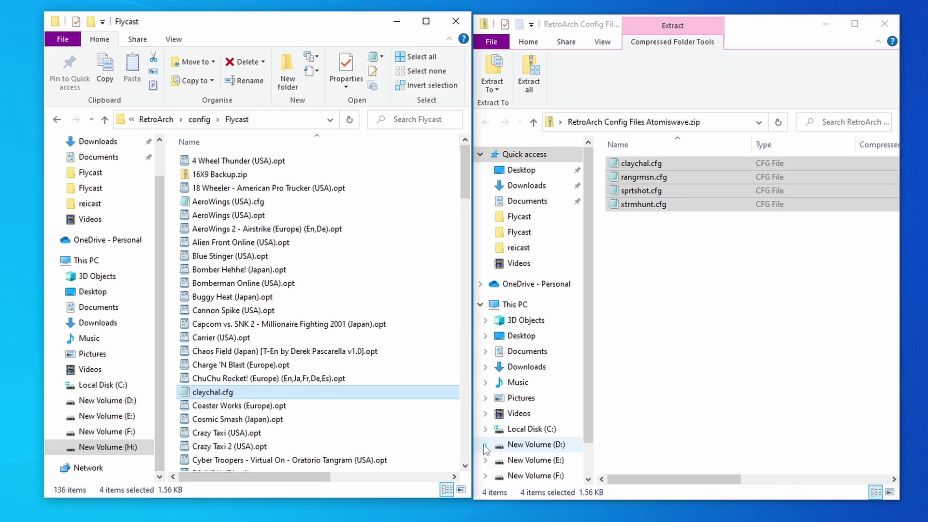
{"action": "left_click", "coordinate": [628, 232]}
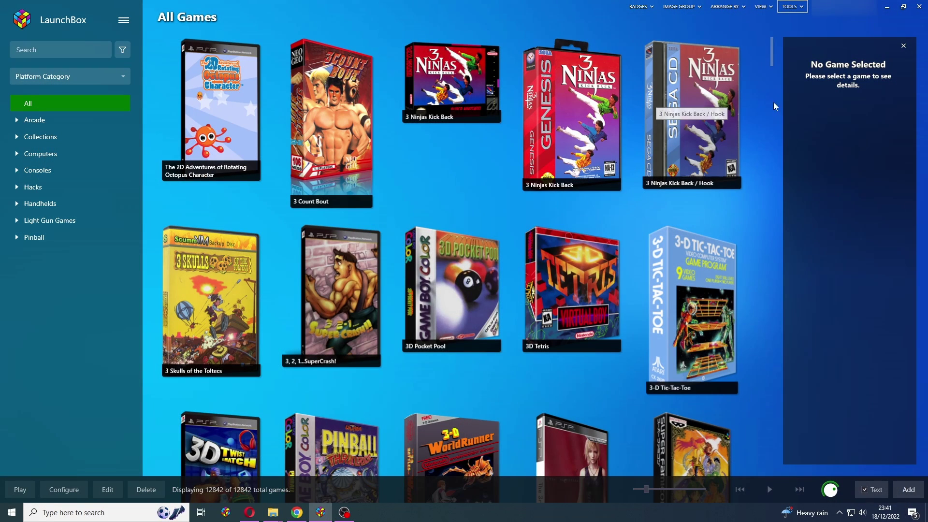
Step: Switch to LaunchBox and start the Import ROMs from Files wizard, continuing past its welcome page
{"action": "left_click", "coordinate": [792, 6]}
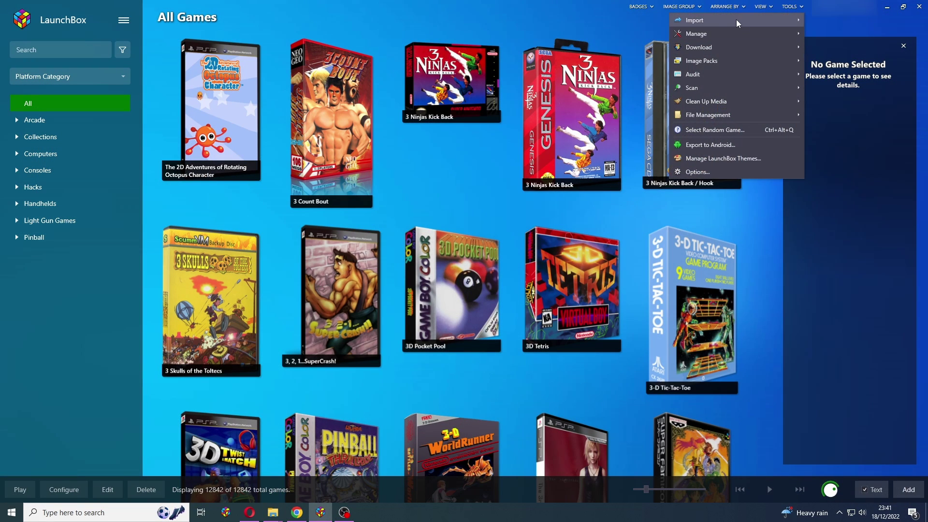
{"action": "mouse_move", "coordinate": [736, 20]}
{"action": "left_click", "coordinate": [618, 23]}
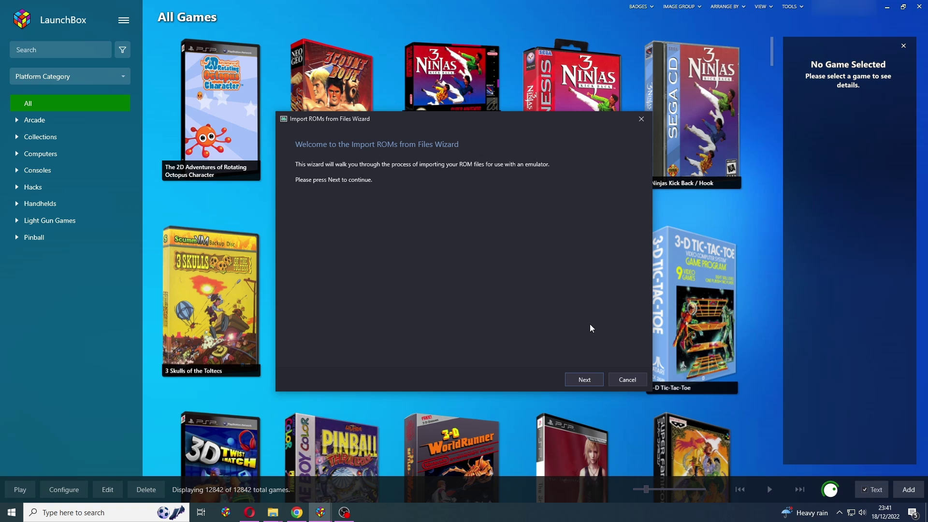
{"action": "left_click", "coordinate": [585, 379]}
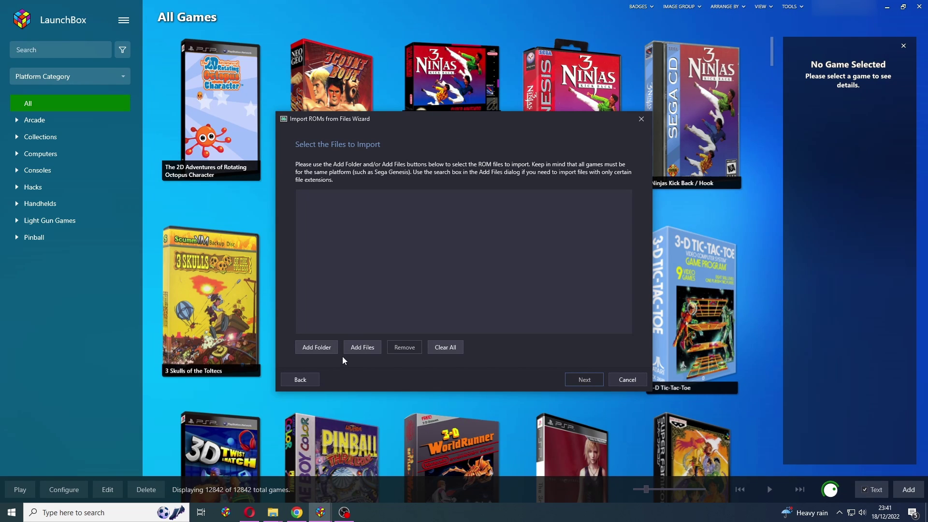
Step: Add the LaunchBox\Games\Sammy Atomiswave folder as the source of the ROM import and continue to the platform choice
{"action": "left_click", "coordinate": [323, 346]}
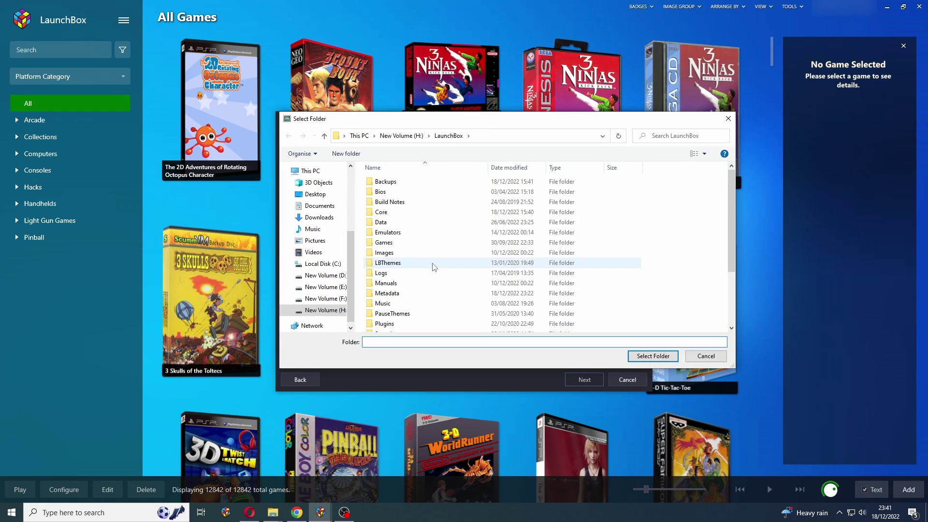
{"action": "left_click", "coordinate": [400, 244]}
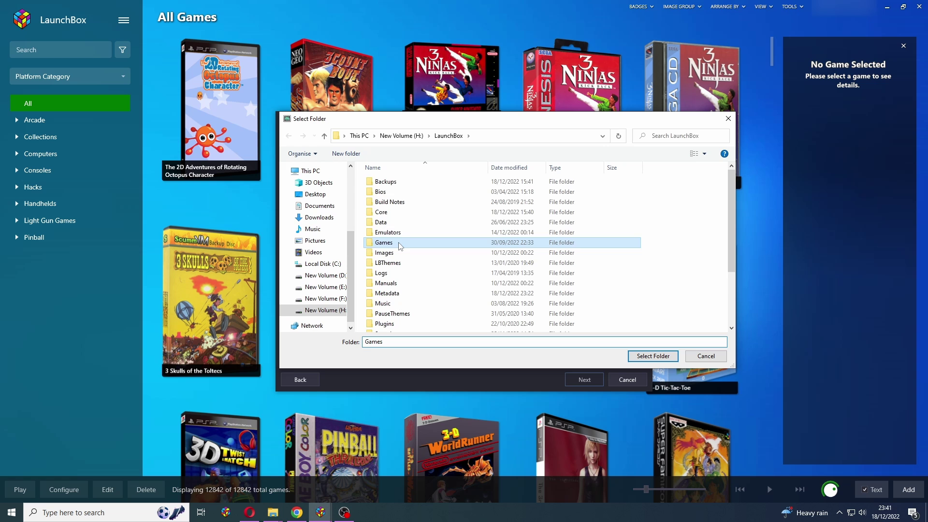
{"action": "double_click", "coordinate": [399, 244]}
{"action": "left_click_drag", "start_coordinate": [729, 182], "coordinate": [720, 268]}
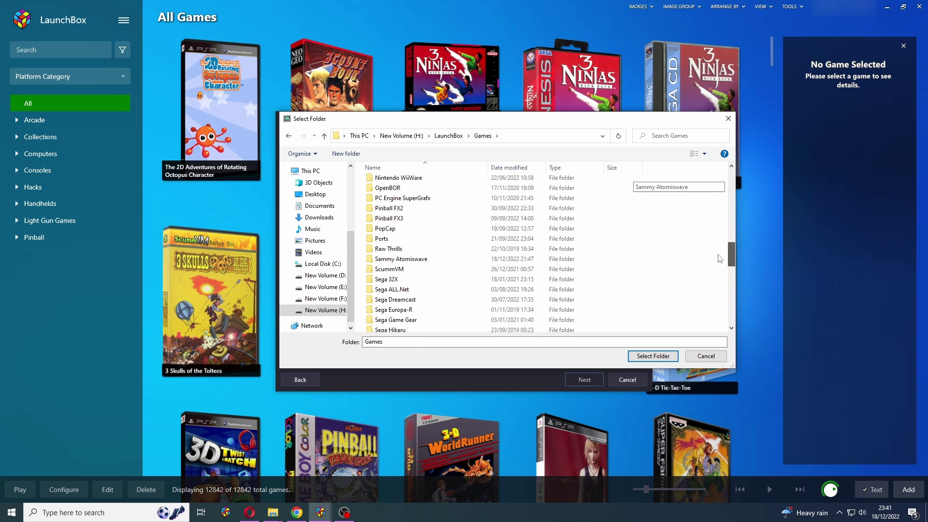
{"action": "left_click", "coordinate": [479, 261]}
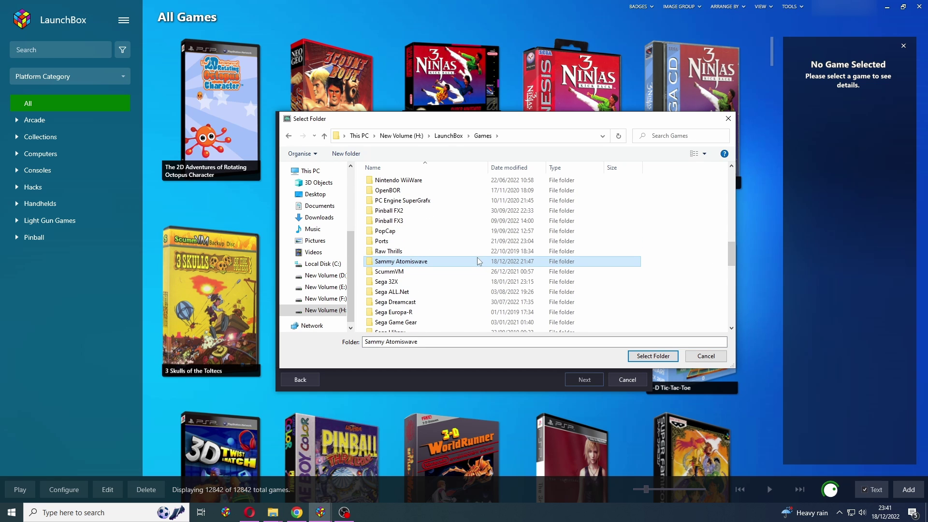
{"action": "left_click", "coordinate": [653, 356]}
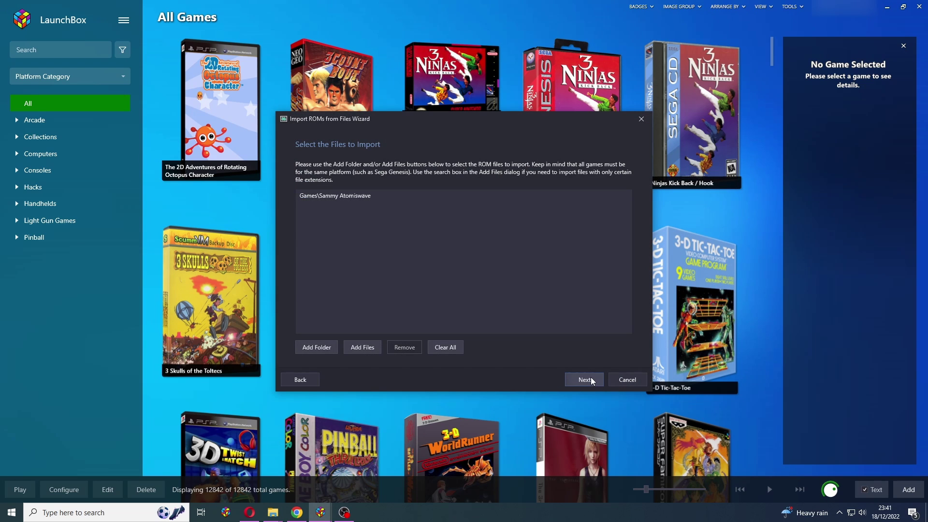
{"action": "left_click", "coordinate": [585, 380]}
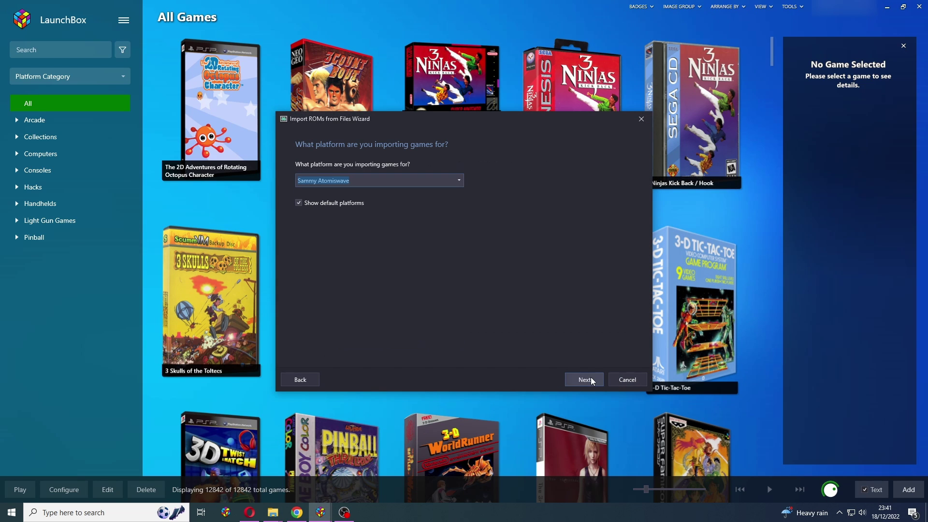
Step: Choose Sammy Atomiswave as the platform for the imported games and continue to the emulator choice
{"action": "left_click", "coordinate": [460, 181]}
{"action": "left_click_drag", "start_coordinate": [460, 198], "coordinate": [456, 288]}
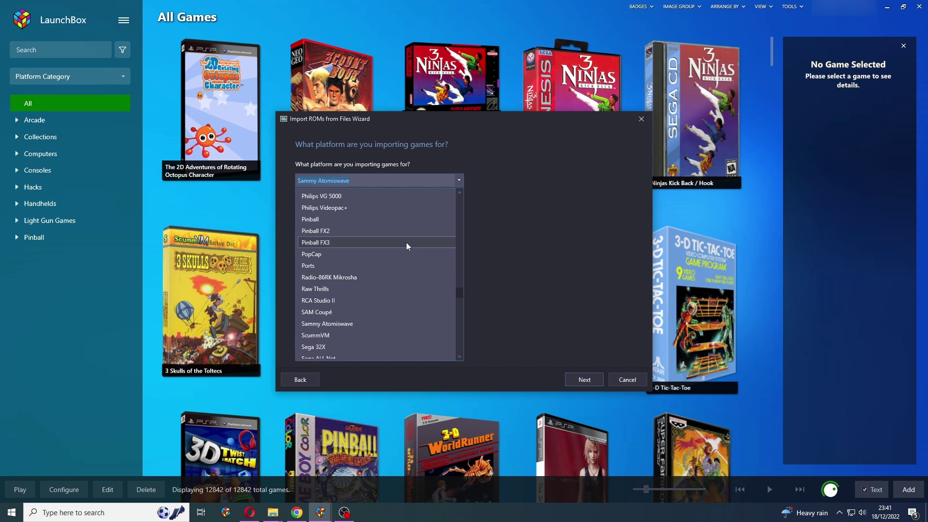
{"action": "scroll", "coordinate": [413, 303], "scroll_direction": "down", "scroll_amount": 1}
{"action": "left_click", "coordinate": [394, 312]}
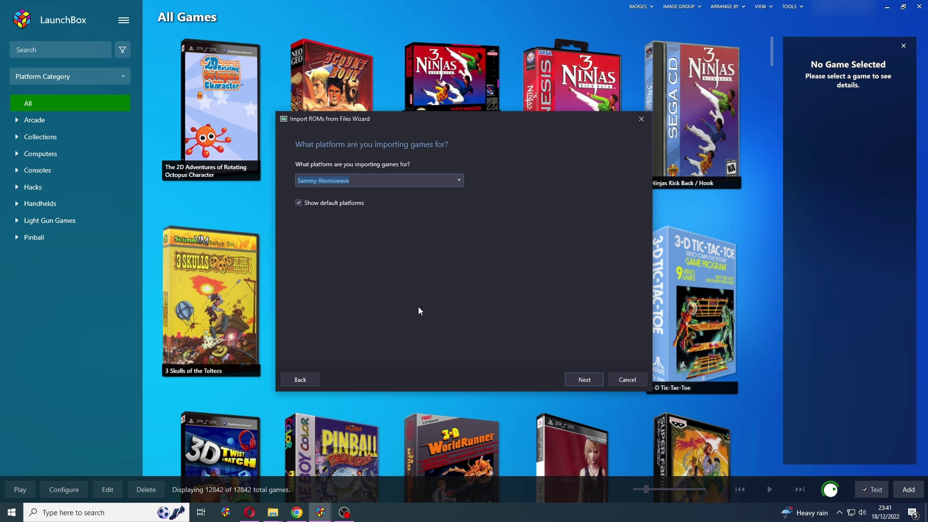
{"action": "left_click", "coordinate": [585, 379]}
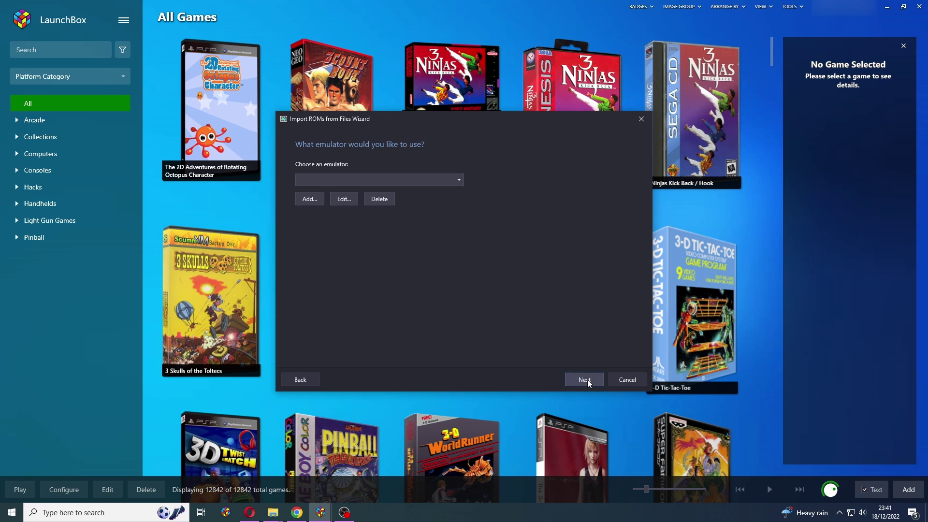
Step: Choose Retroarch as the emulator with the flycast_libretro core for the imported games
{"action": "left_click", "coordinate": [459, 180]}
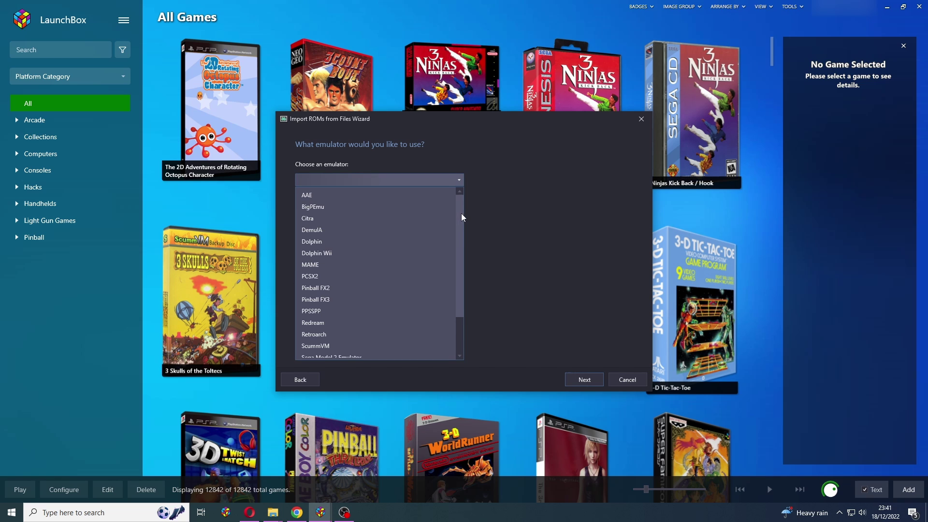
{"action": "left_click", "coordinate": [395, 287]}
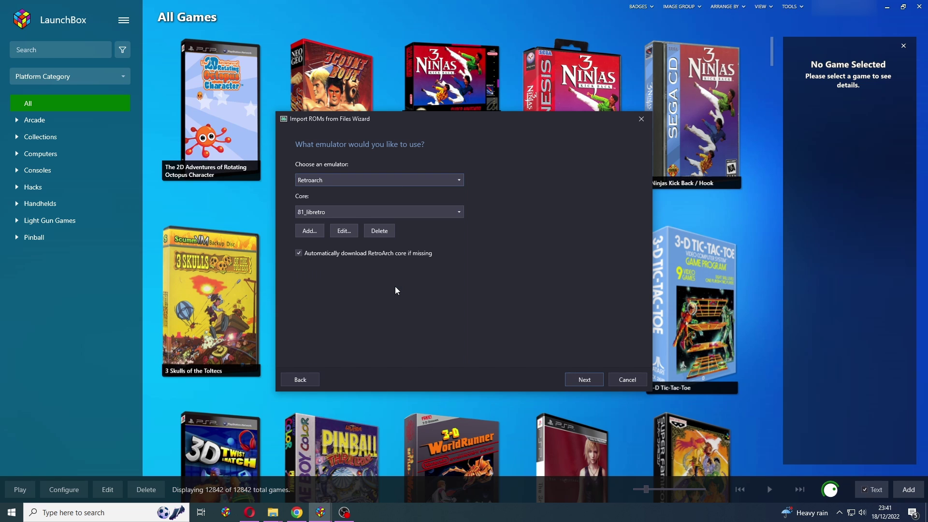
{"action": "left_click", "coordinate": [459, 212]}
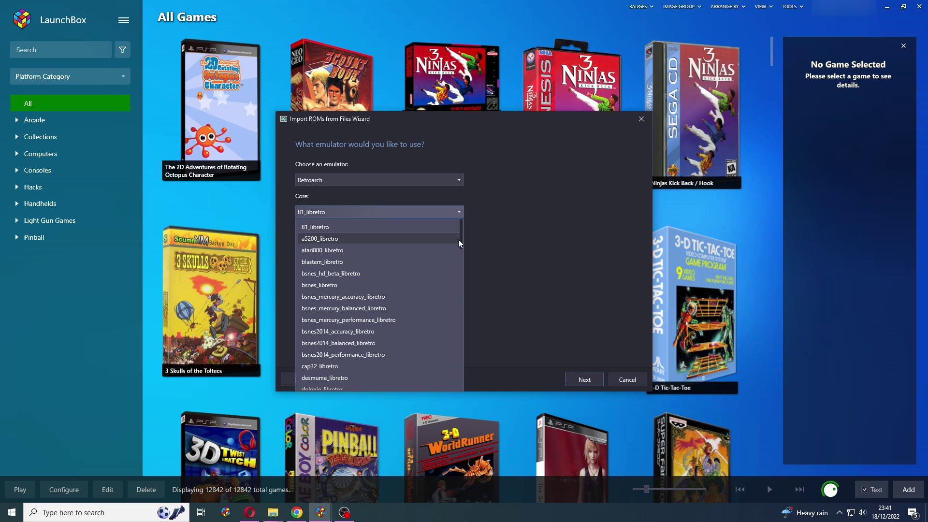
{"action": "left_click_drag", "start_coordinate": [459, 234], "coordinate": [458, 257]}
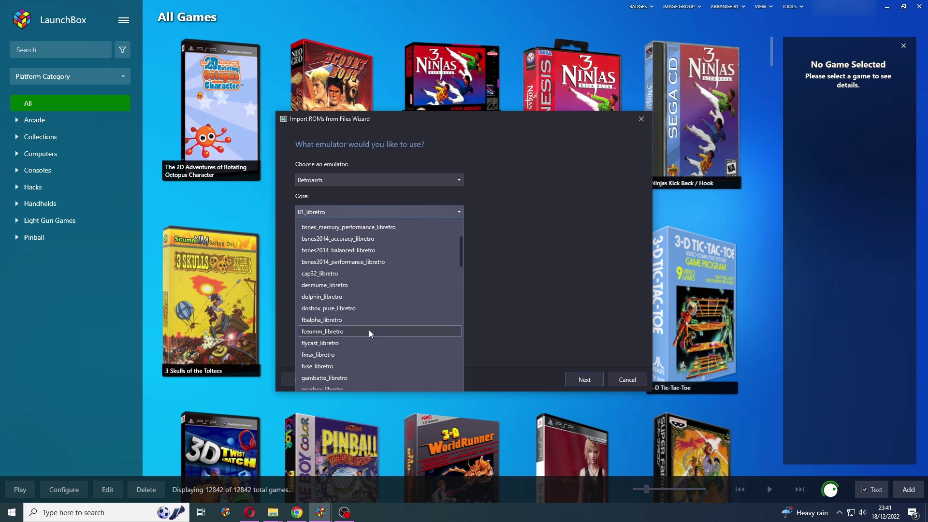
{"action": "left_click", "coordinate": [365, 343]}
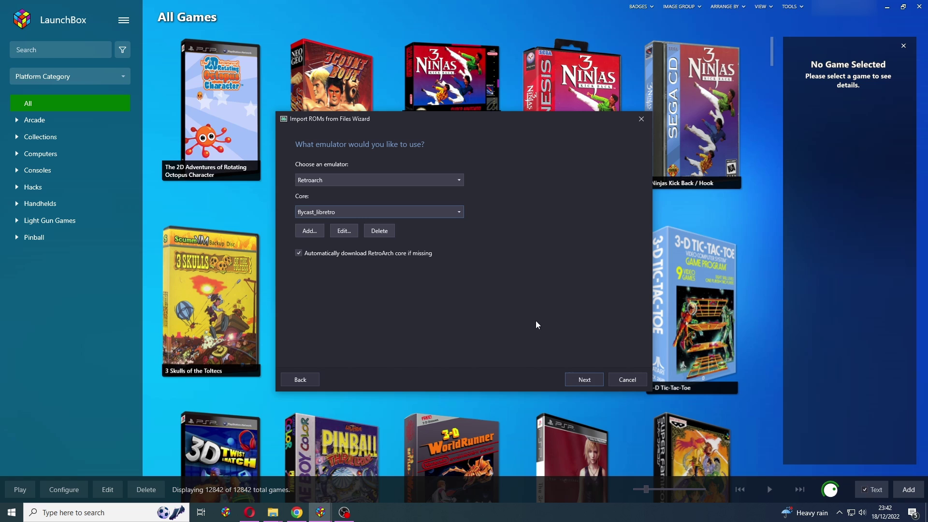
{"action": "left_click", "coordinate": [585, 376]}
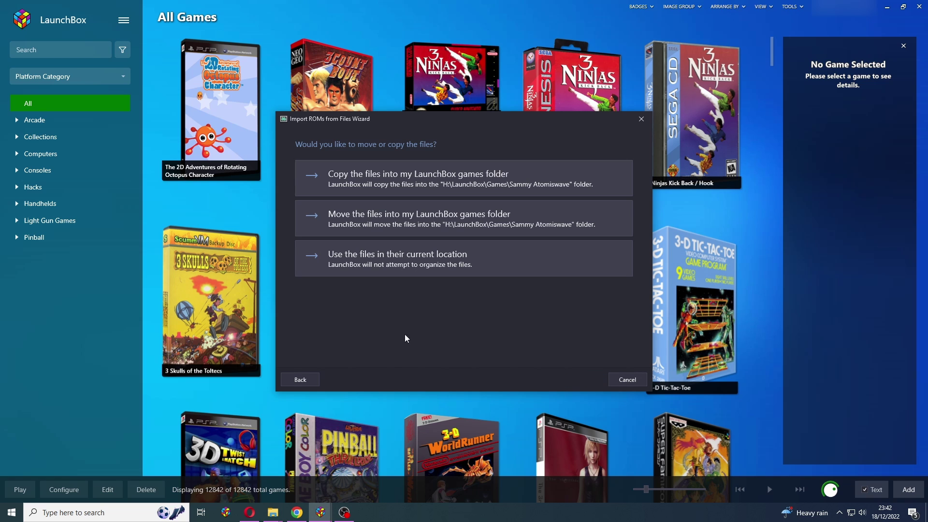
Step: Use the ROM files in their current location, keeping the local metadata search on and no image types selected for download
{"action": "left_click", "coordinate": [403, 268]}
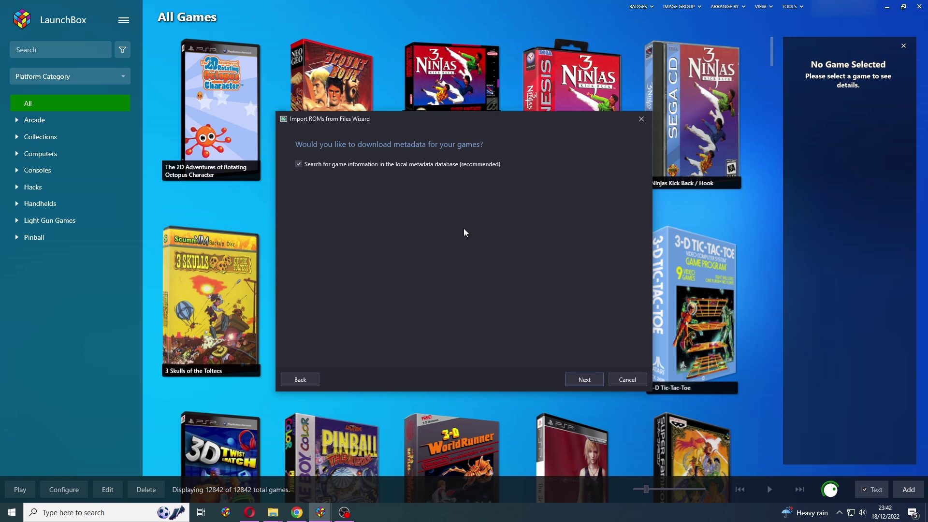
{"action": "left_click", "coordinate": [583, 380]}
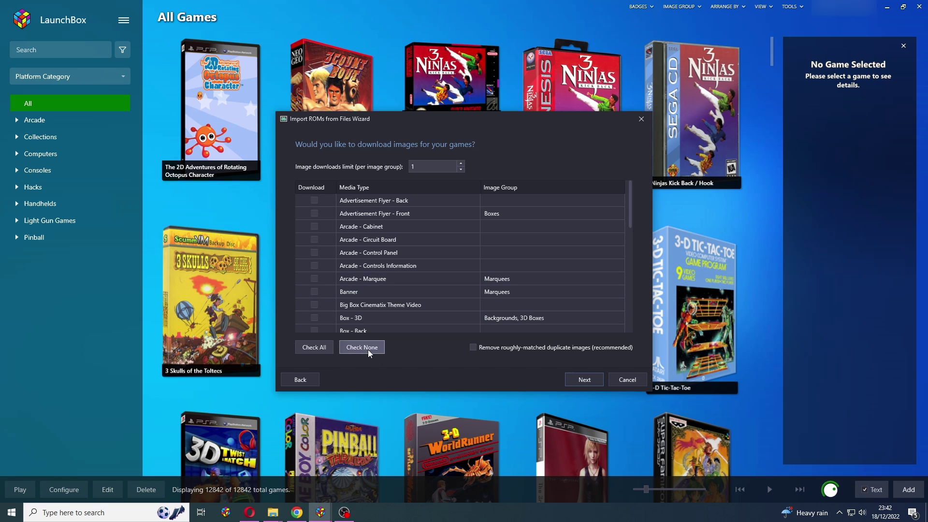
{"action": "left_click", "coordinate": [584, 382]}
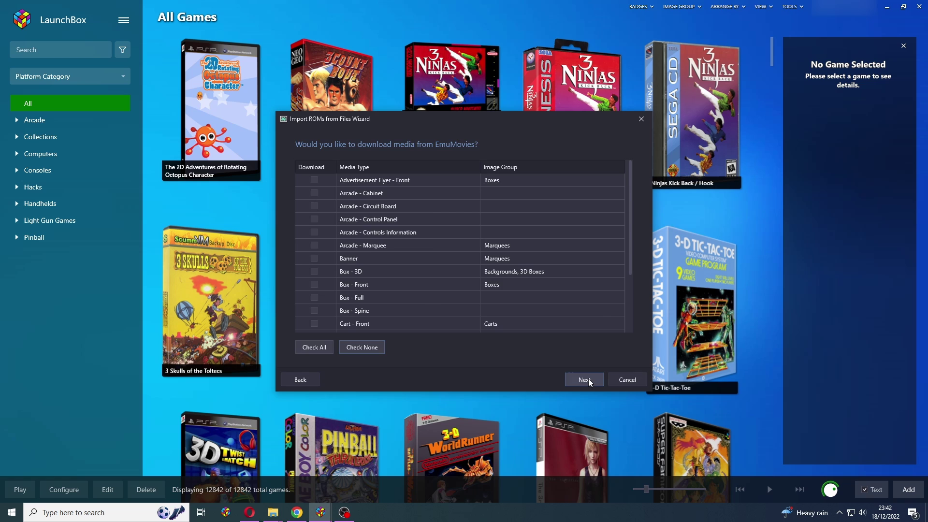
Step: Continue without EmuMovies media or custom options and finish importing the Sammy Atomiswave games
{"action": "left_click", "coordinate": [587, 379]}
{"action": "left_click", "coordinate": [585, 380]}
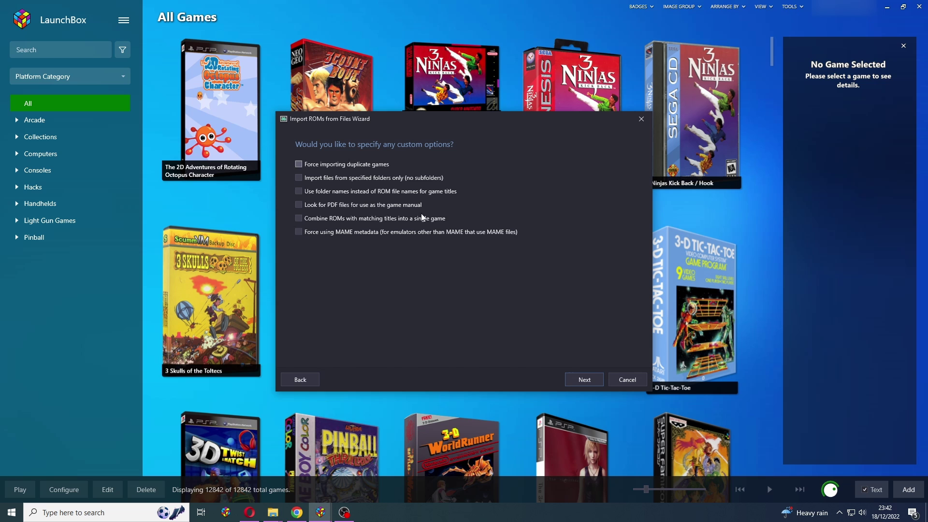
{"action": "left_click", "coordinate": [582, 379]}
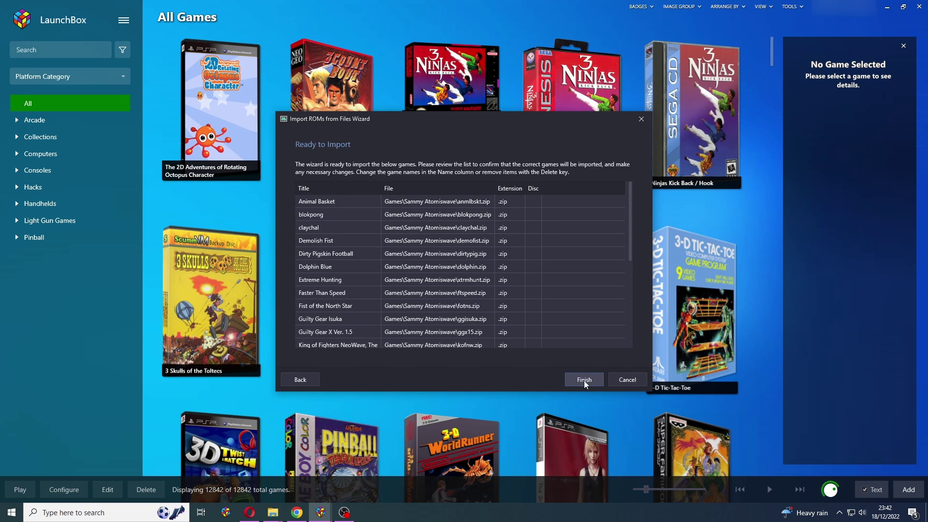
{"action": "left_click", "coordinate": [584, 381]}
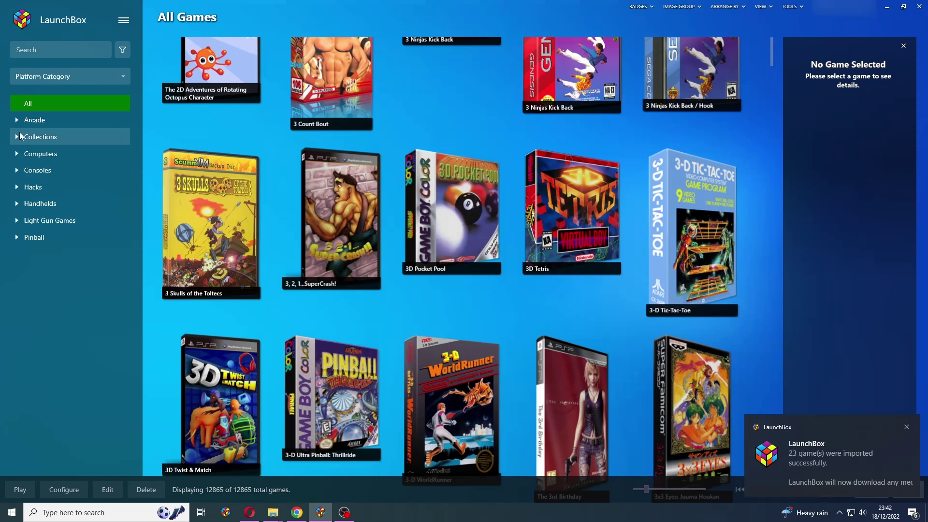
Step: Expand the Arcade category and open the Sammy Atomiswave platform
{"action": "left_click", "coordinate": [16, 119]}
{"action": "left_click_drag", "start_coordinate": [132, 112], "coordinate": [119, 319]}
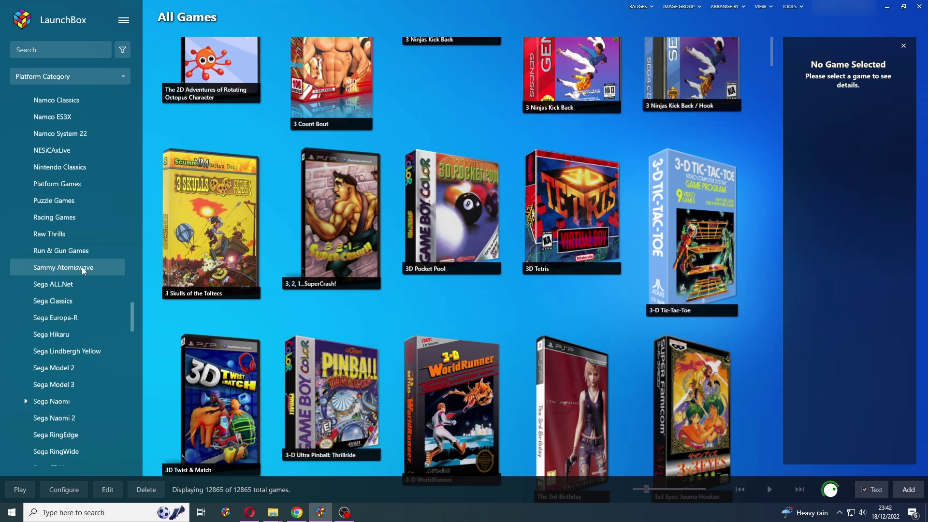
{"action": "left_click", "coordinate": [83, 270]}
Step: Review the parent categories assigned to the Sammy Atomiswave platform and leave its settings without saving
{"action": "right_click", "coordinate": [83, 270]}
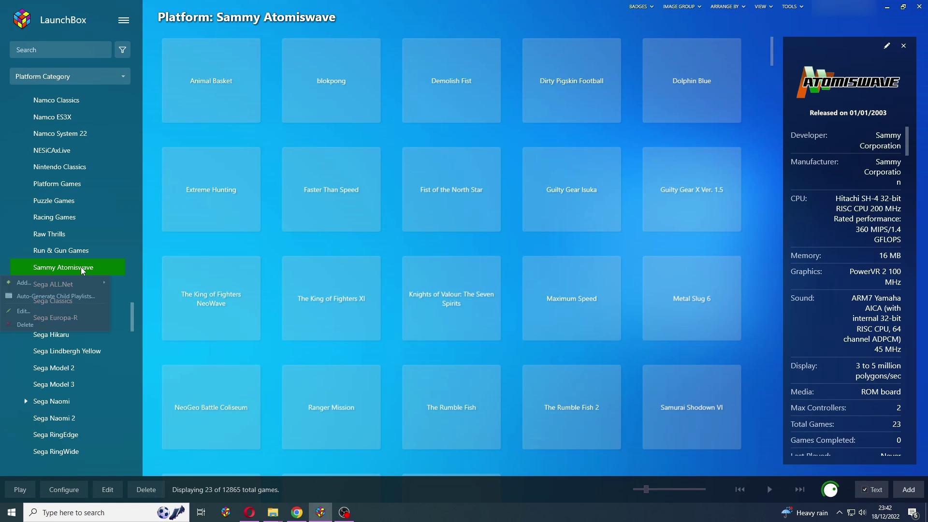
{"action": "left_click", "coordinate": [59, 310]}
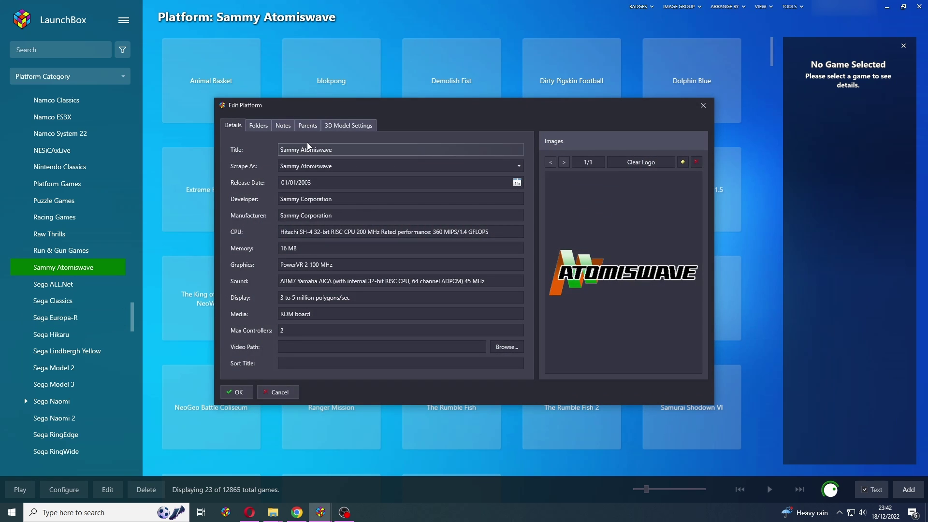
{"action": "left_click", "coordinate": [308, 126]}
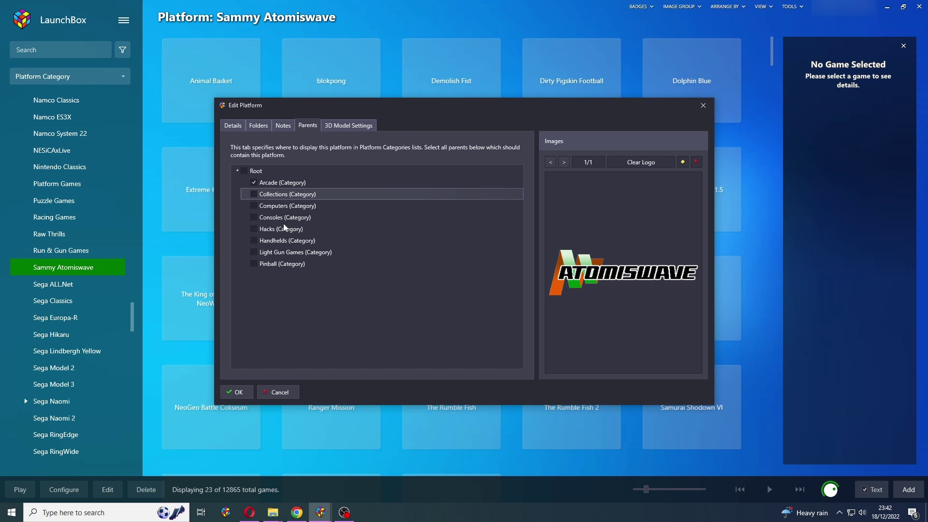
{"action": "left_click", "coordinate": [282, 392]}
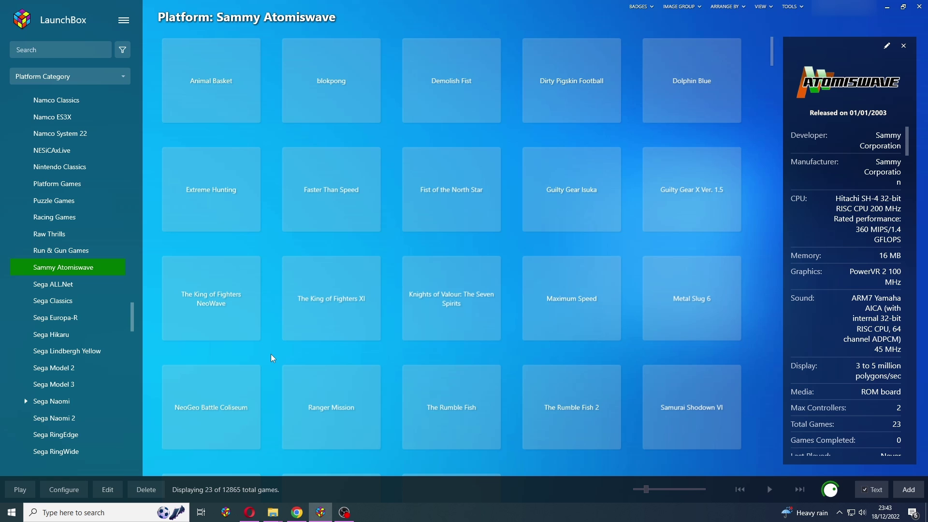
{"action": "left_click", "coordinate": [583, 194]}
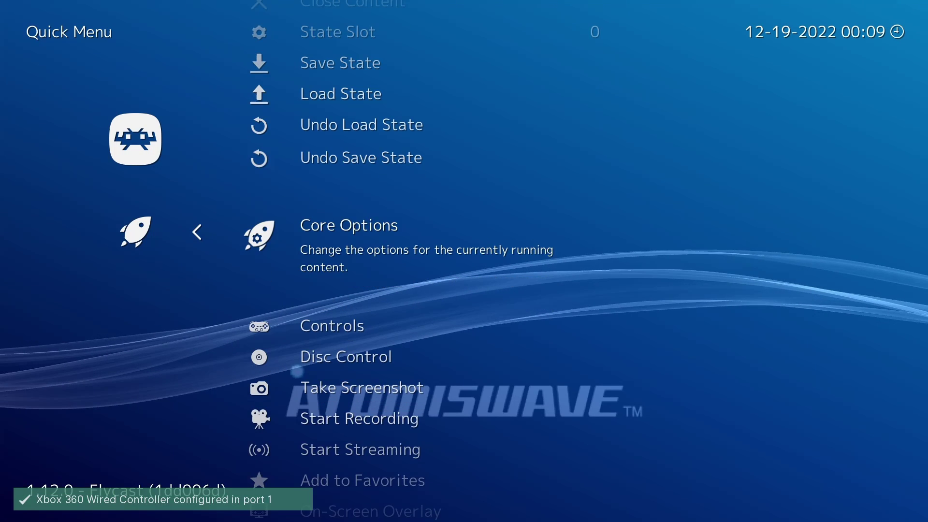
Step: Set the internal resolution to 1280x960 in the Flycast core's video options
{"action": "key", "text": "Return"}
{"action": "key", "text": "Down"}
{"action": "key", "text": "Down"}
{"action": "key", "text": "Return"}
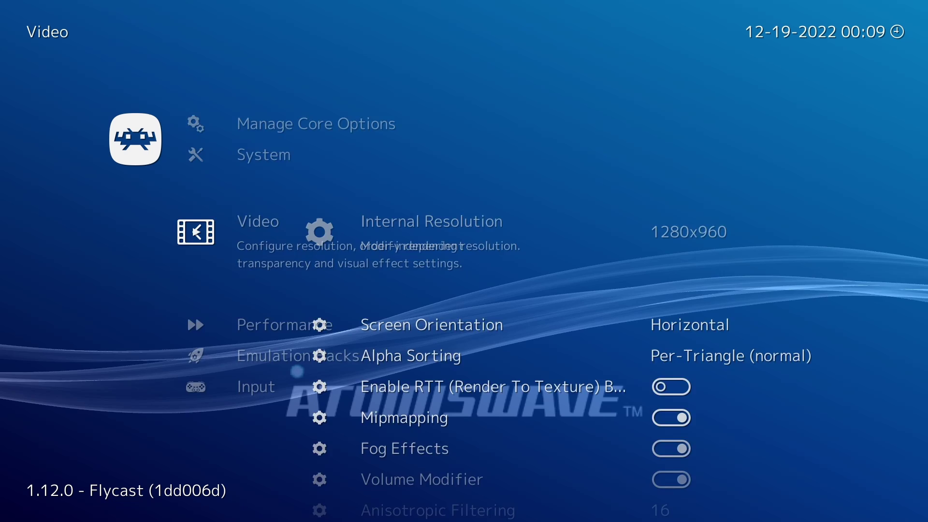
{"action": "key", "text": "Return"}
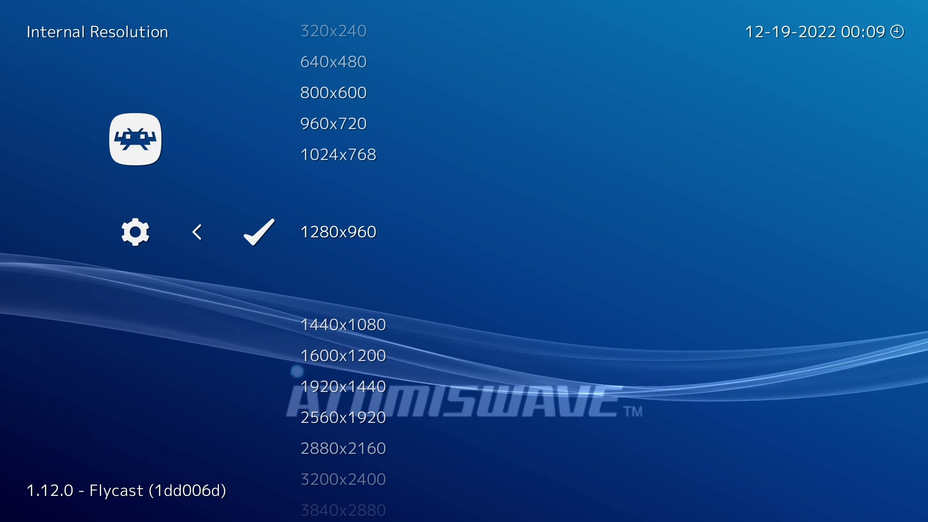
{"action": "key", "text": "Down"}
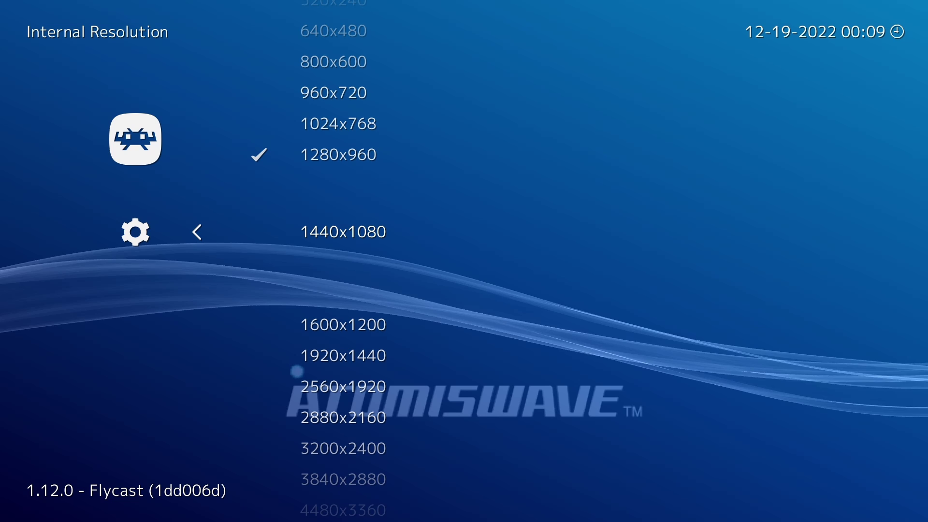
{"action": "key", "text": "Down"}
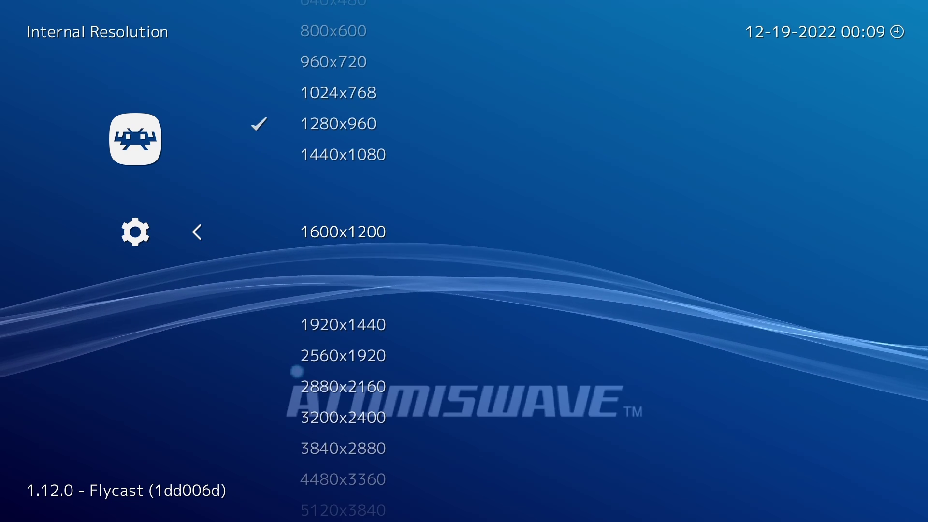
{"action": "key", "text": "Up"}
{"action": "key", "text": "Up"}
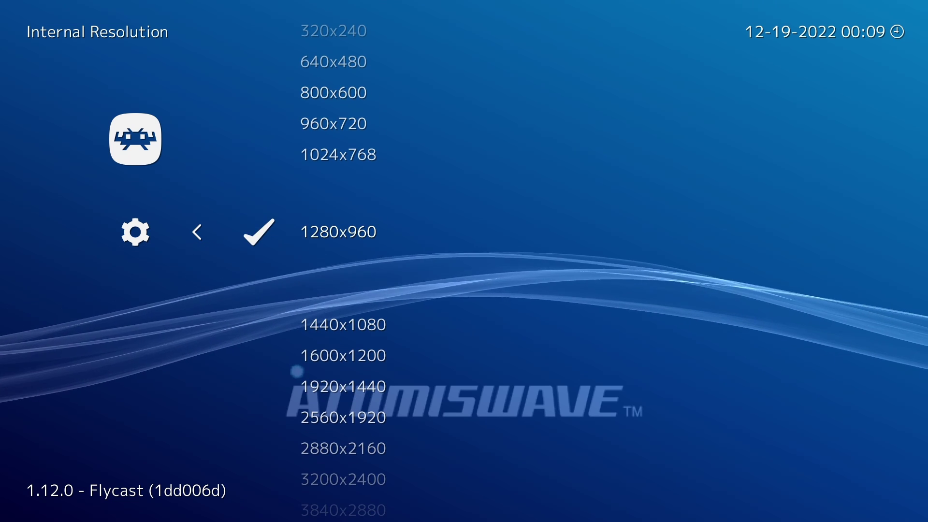
{"action": "key", "text": "Return"}
{"action": "key", "text": "BackSpace"}
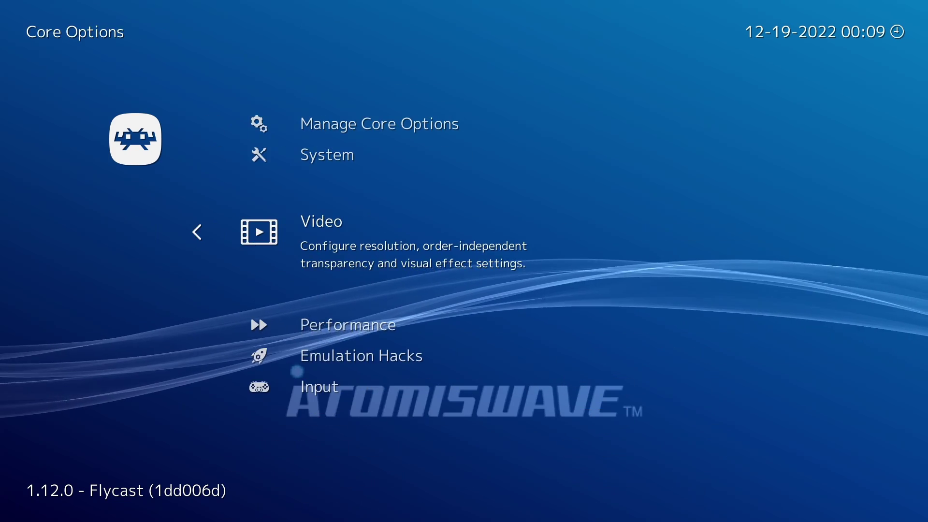
Step: Leave the core options and open the driver settings in RetroArch's main settings
{"action": "key", "text": "BackSpace"}
{"action": "key", "text": "Up"}
{"action": "key", "text": "Up"}
{"action": "key", "text": "Up"}
{"action": "key", "text": "Up"}
{"action": "key", "text": "Up"}
{"action": "key", "text": "Up"}
{"action": "key", "text": "Up"}
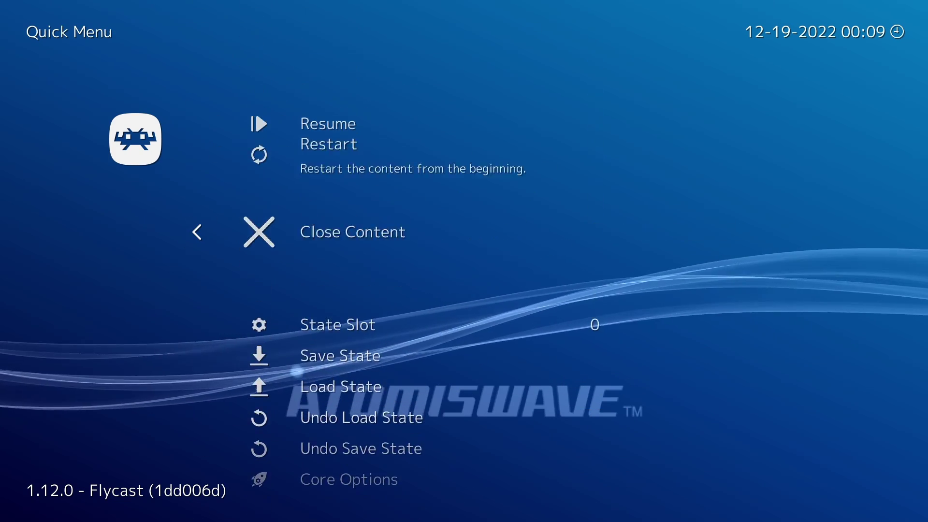
{"action": "key", "text": "BackSpace"}
{"action": "key", "text": "Right"}
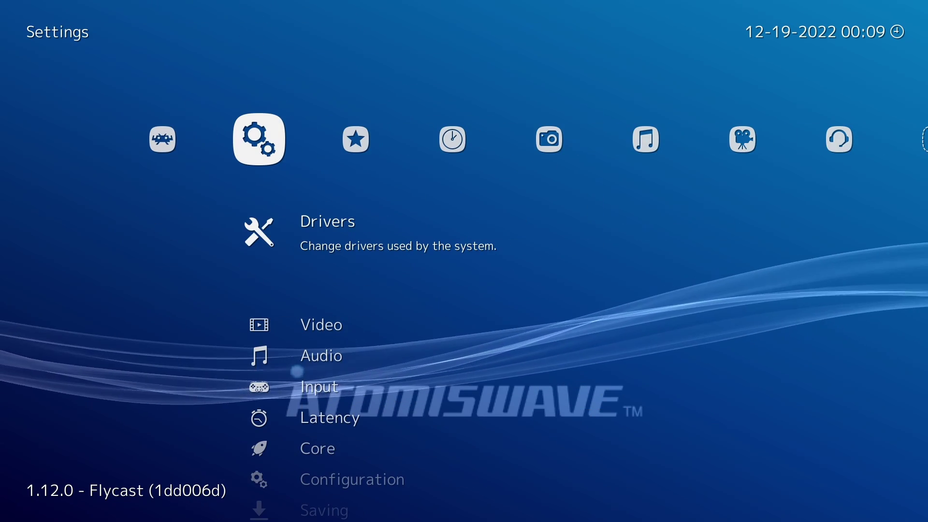
{"action": "key", "text": "Return"}
{"action": "key", "text": "Down"}
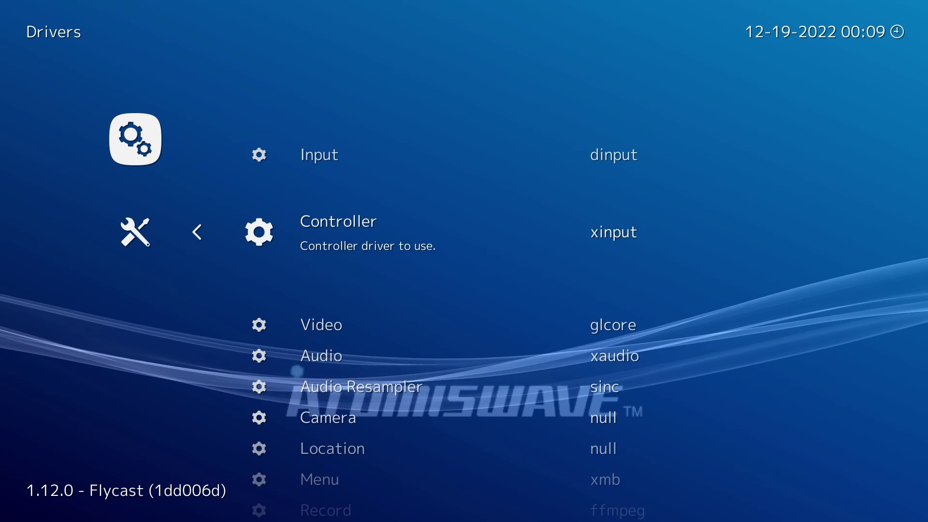
Step: Review the available video drivers, comparing vulkan with glcore
{"action": "key", "text": "Down"}
{"action": "key", "text": "Return"}
{"action": "key", "text": "Down"}
{"action": "key", "text": "Down"}
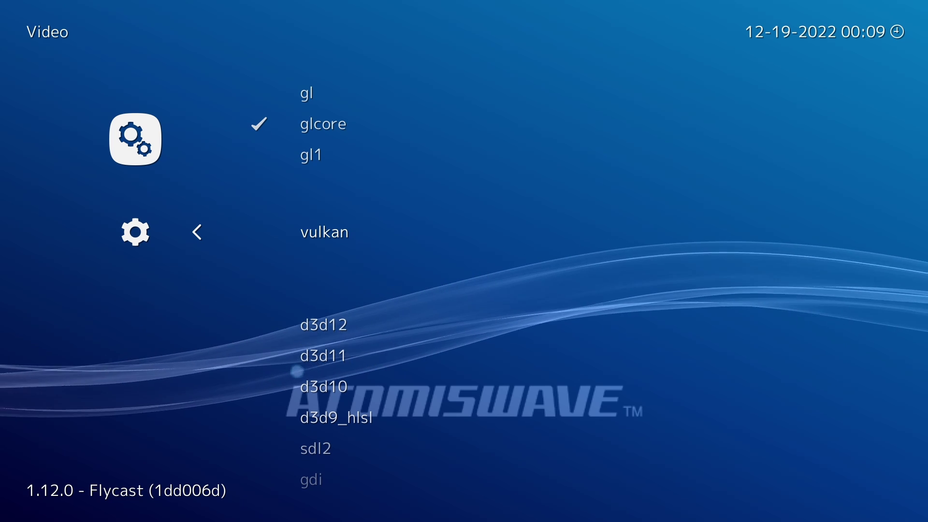
{"action": "key", "text": "Up"}
{"action": "key", "text": "Up"}
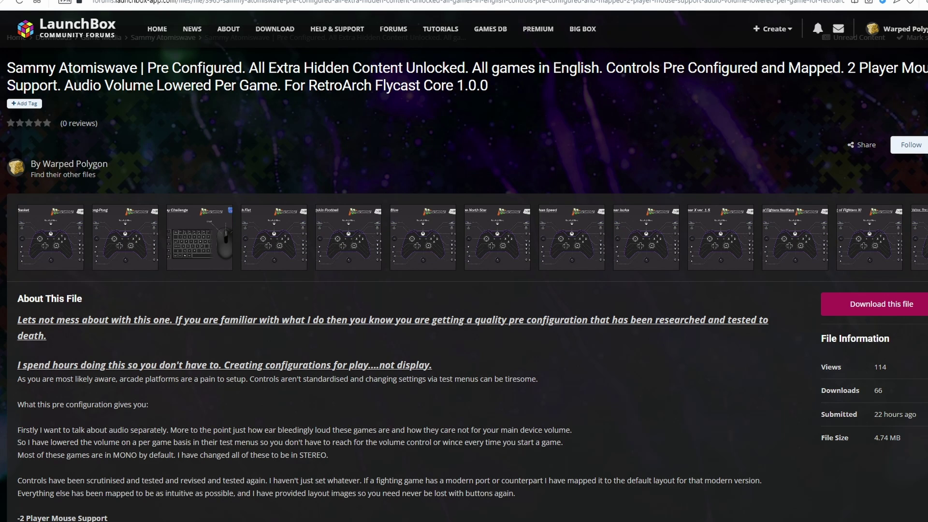
Step: On the LaunchBox forum's Sammy Atomiswave file page, examine the per-game configuration notes from Animal Basket to King of Fighters Neowave
{"action": "scroll", "coordinate": [463, 290], "scroll_direction": "down", "scroll_amount": 15}
{"action": "scroll", "coordinate": [464, 290], "scroll_direction": "up", "scroll_amount": 1}
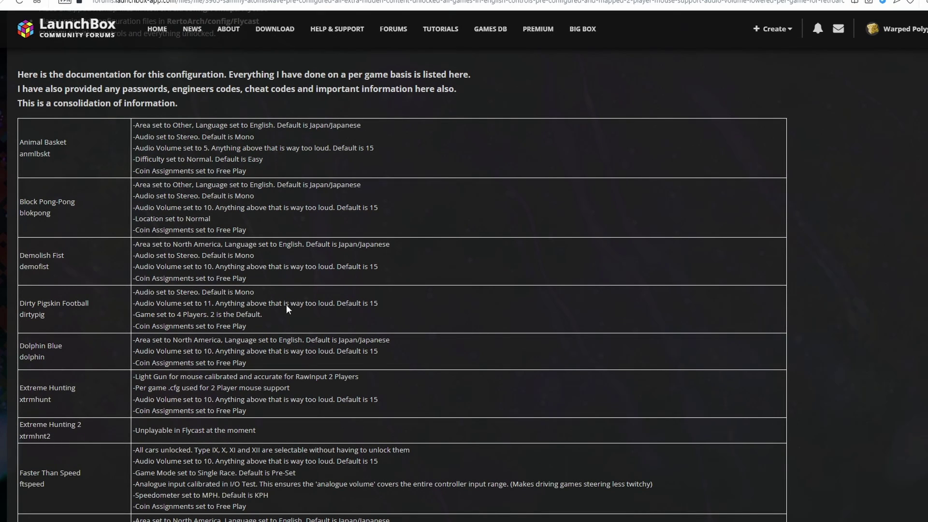
{"action": "left_click_drag", "start_coordinate": [241, 292], "coordinate": [172, 293]}
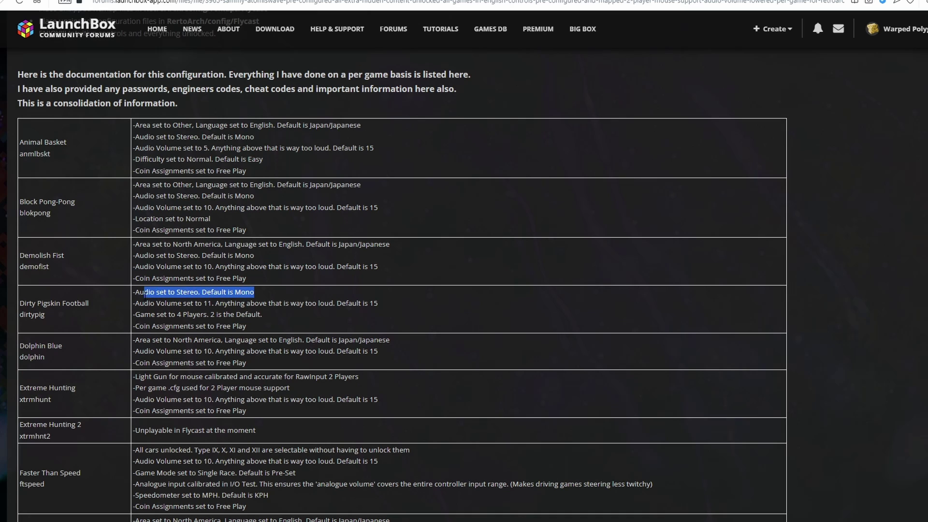
{"action": "left_click", "coordinate": [145, 294]}
{"action": "scroll", "coordinate": [143, 338], "scroll_direction": "down", "scroll_amount": 7}
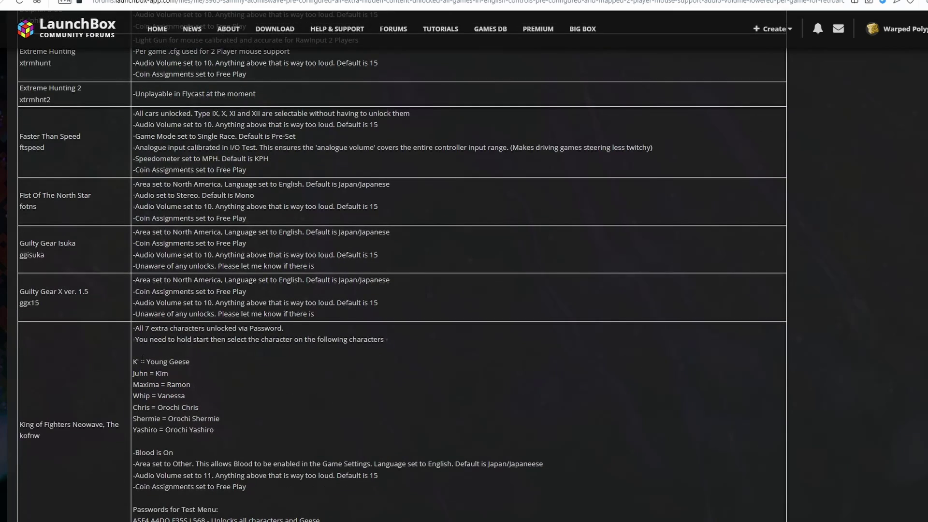
{"action": "left_click_drag", "start_coordinate": [134, 367], "coordinate": [221, 434]}
{"action": "left_click", "coordinate": [221, 434]}
{"action": "scroll", "coordinate": [215, 400], "scroll_direction": "down", "scroll_amount": 3}
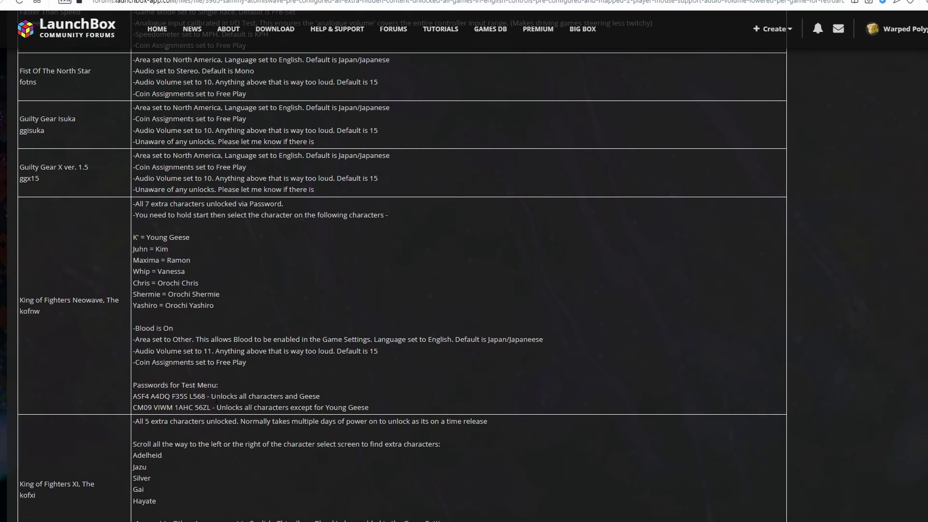
Step: Read the configuration notes for King of Fighters XI, Metal Slug 6, NeoGeo Battle Coliseum, Ranger Mission and both Rumble Fish games
{"action": "scroll", "coordinate": [216, 400], "scroll_direction": "down", "scroll_amount": 8}
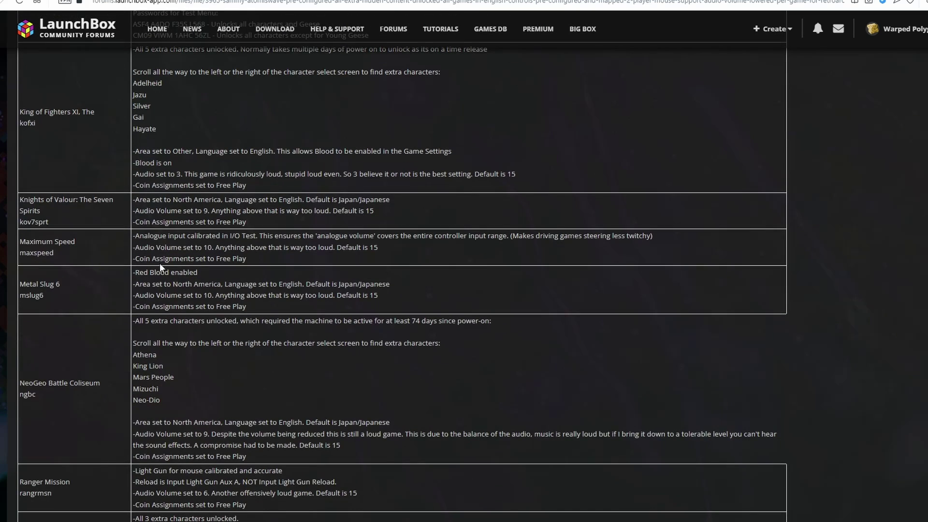
{"action": "scroll", "coordinate": [142, 209], "scroll_direction": "down", "scroll_amount": 1}
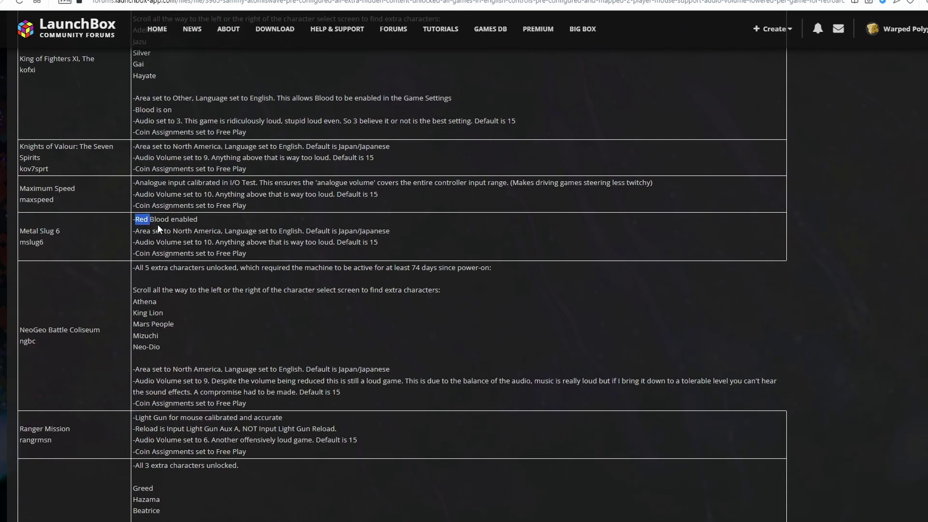
{"action": "left_click_drag", "start_coordinate": [159, 230], "coordinate": [215, 228]}
{"action": "left_click", "coordinate": [215, 228]}
{"action": "scroll", "coordinate": [222, 290], "scroll_direction": "down", "scroll_amount": 5}
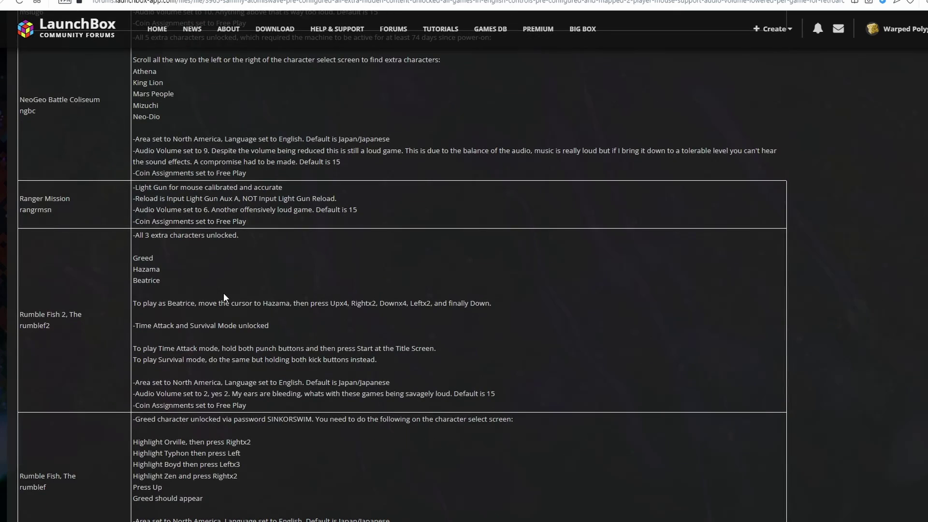
{"action": "scroll", "coordinate": [223, 297], "scroll_direction": "down", "scroll_amount": 3}
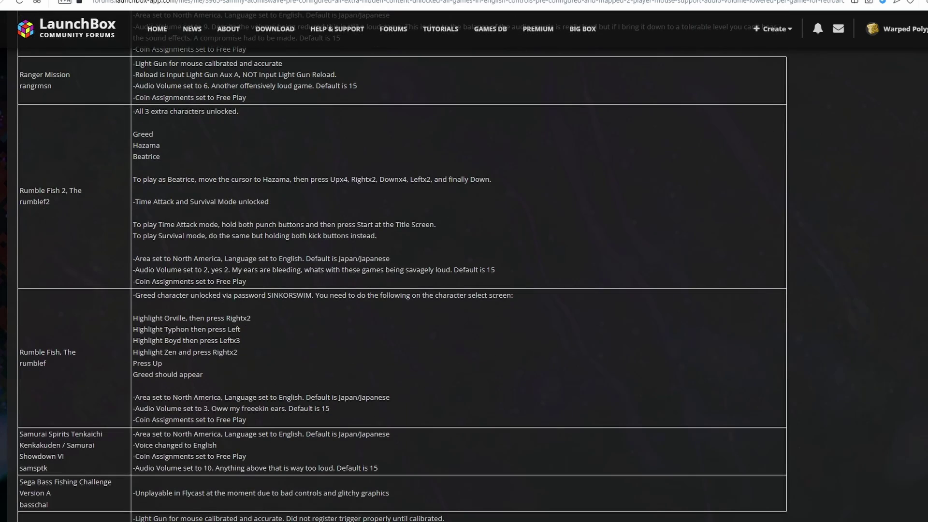
{"action": "scroll", "coordinate": [401, 270], "scroll_direction": "up", "scroll_amount": 7}
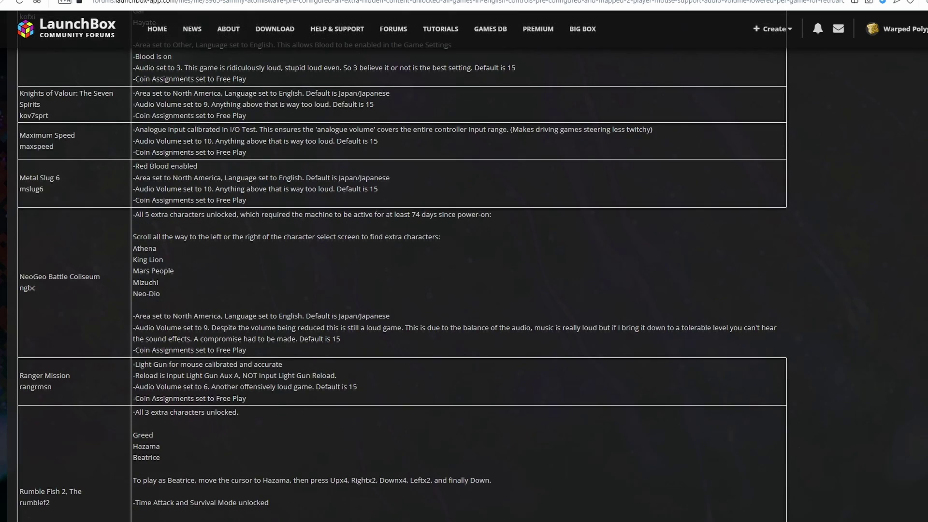
{"action": "scroll", "coordinate": [402, 270], "scroll_direction": "up", "scroll_amount": 20}
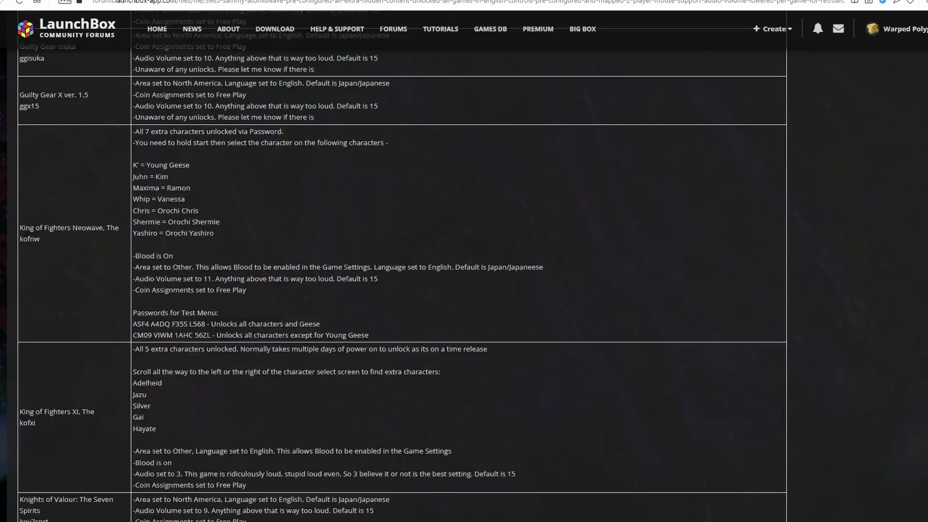
{"action": "scroll", "coordinate": [402, 270], "scroll_direction": "up", "scroll_amount": 7}
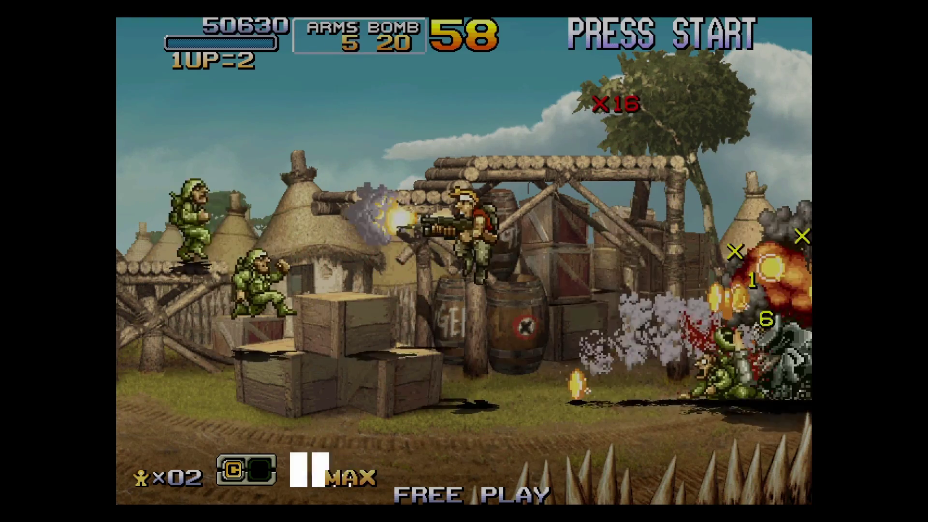
{"action": "key", "text": "Right"}
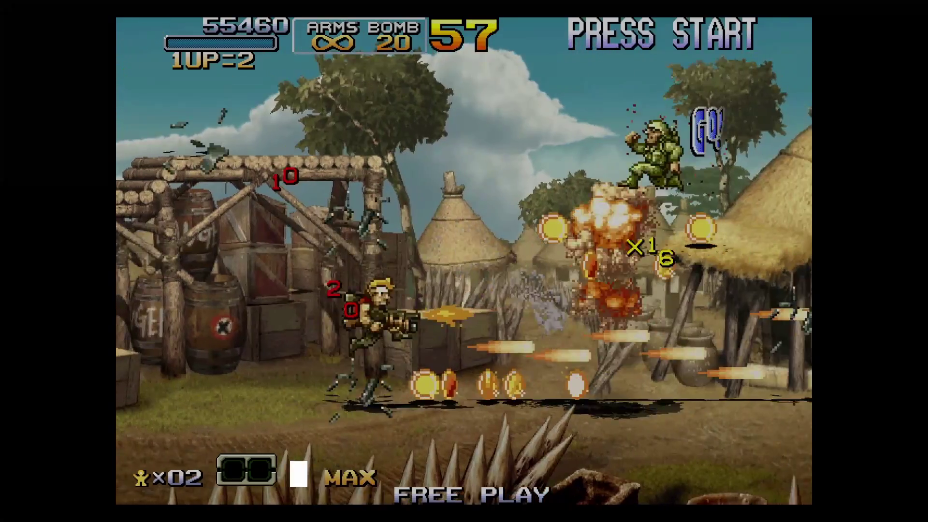
{"action": "key", "text": "Right"}
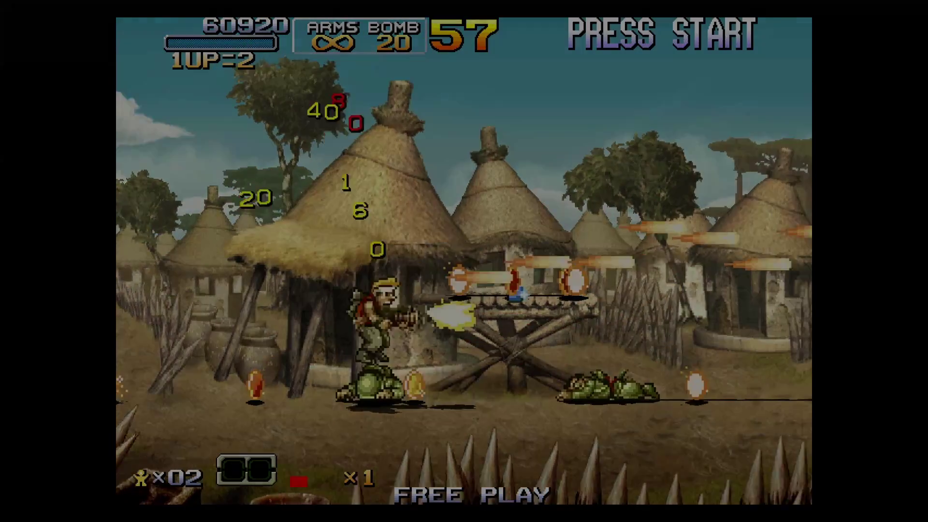